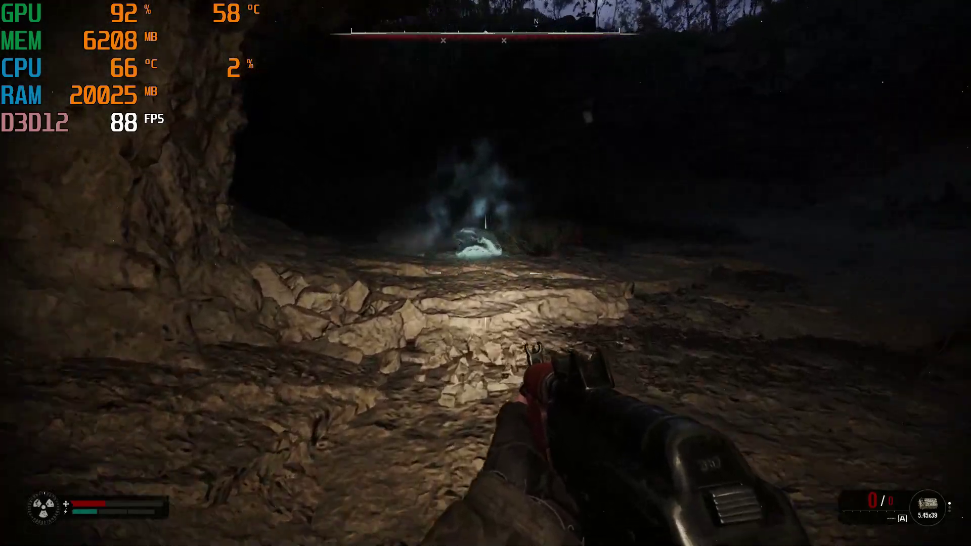
key(w)
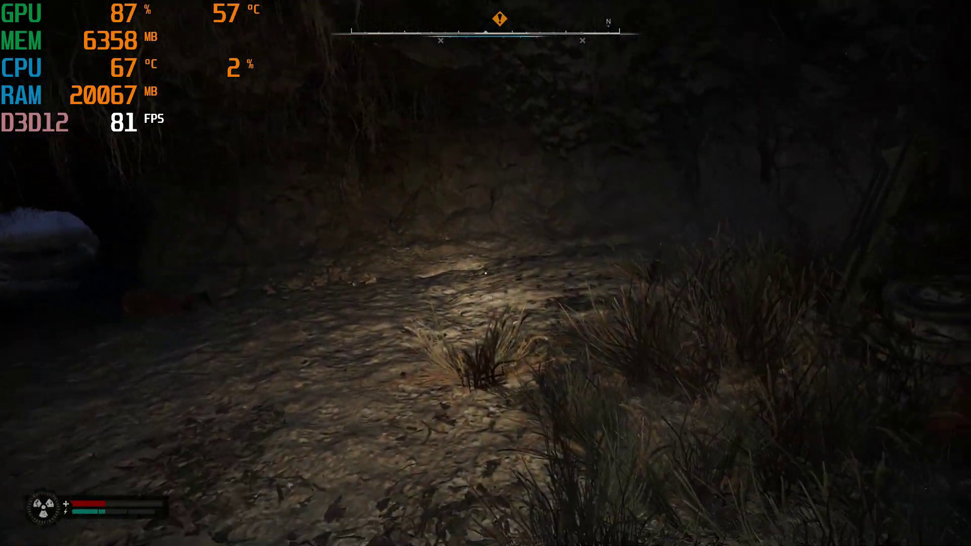
key(2)
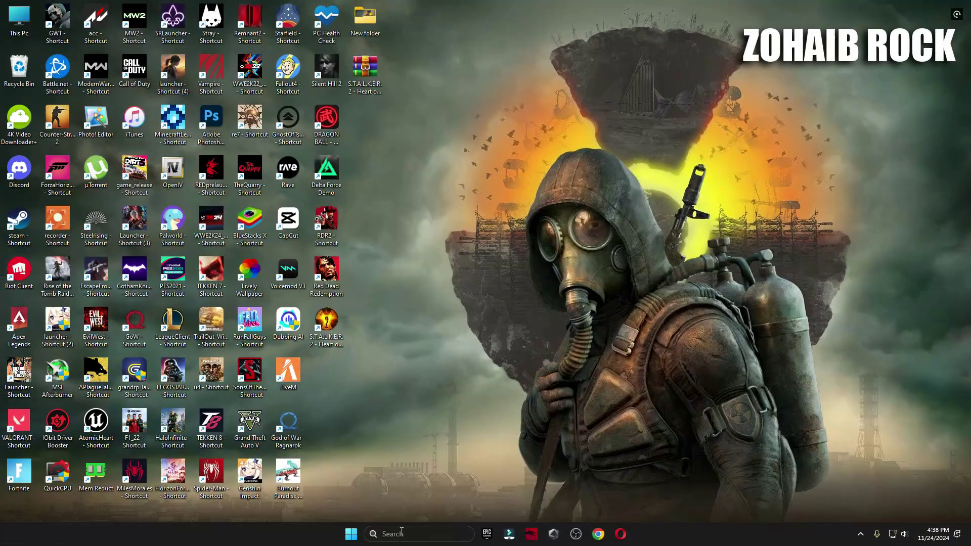
Search Windows for "create" and open the Create a restore point settings, moving the window to a clear area of the desktop
click(401, 533)
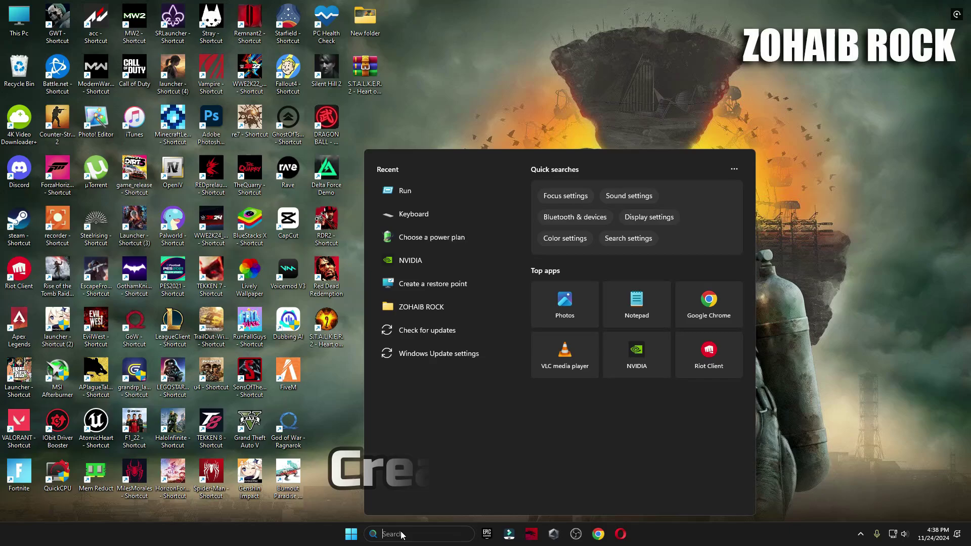
text(reate)
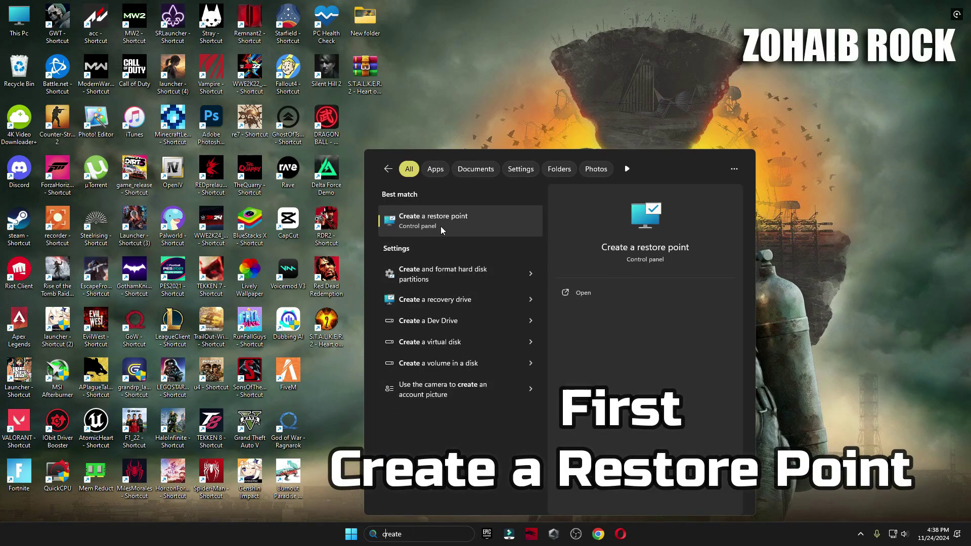
click(429, 214)
drag(153, 35, 565, 78)
Confirm the restore settings of Local Disk (C:) with Turn on system protection selected
scroll(539, 193, down, 1)
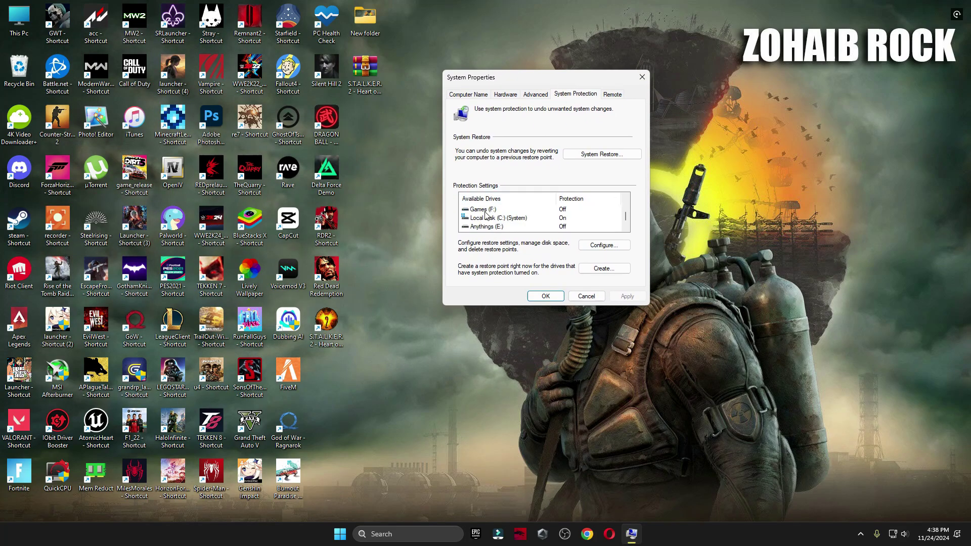
click(473, 218)
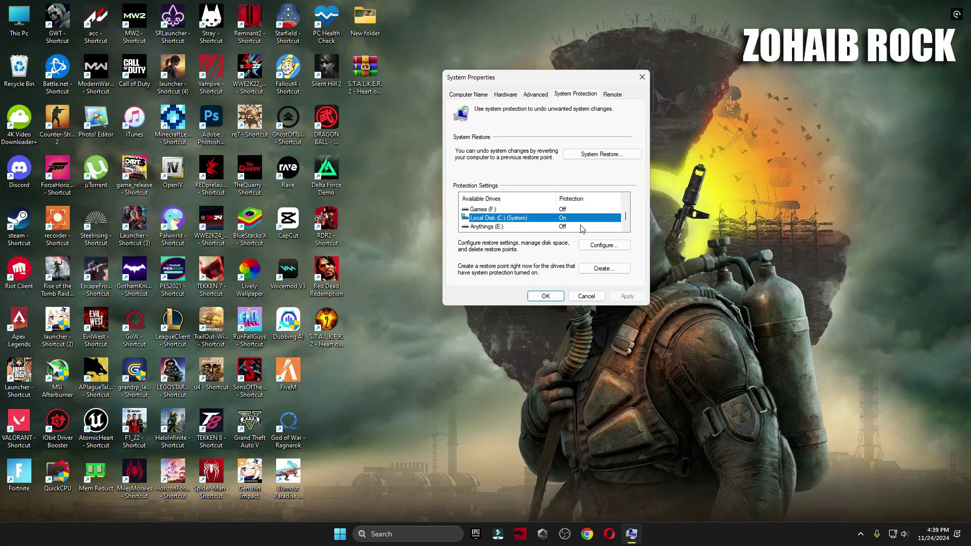
click(605, 246)
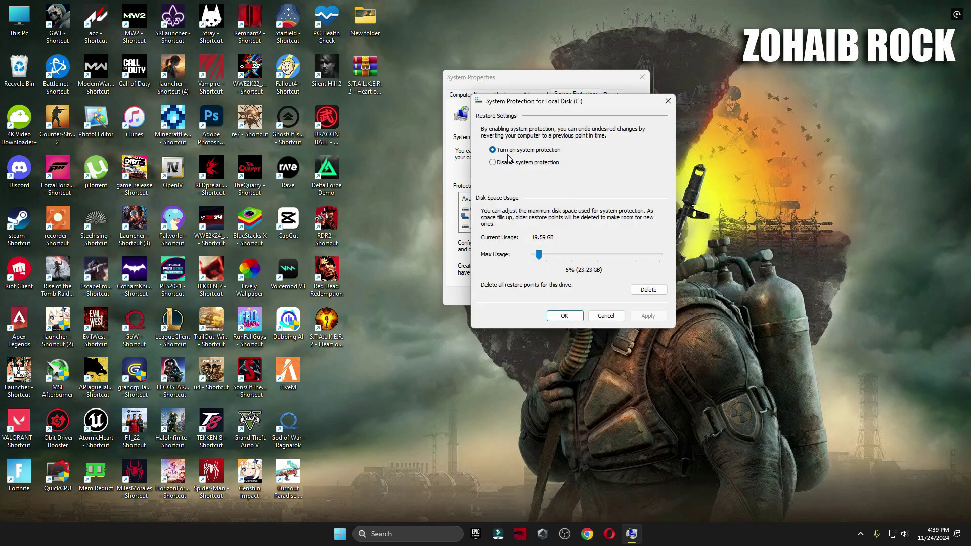
click(564, 316)
Create a restore point described as "backup" and close System Properties
click(604, 268)
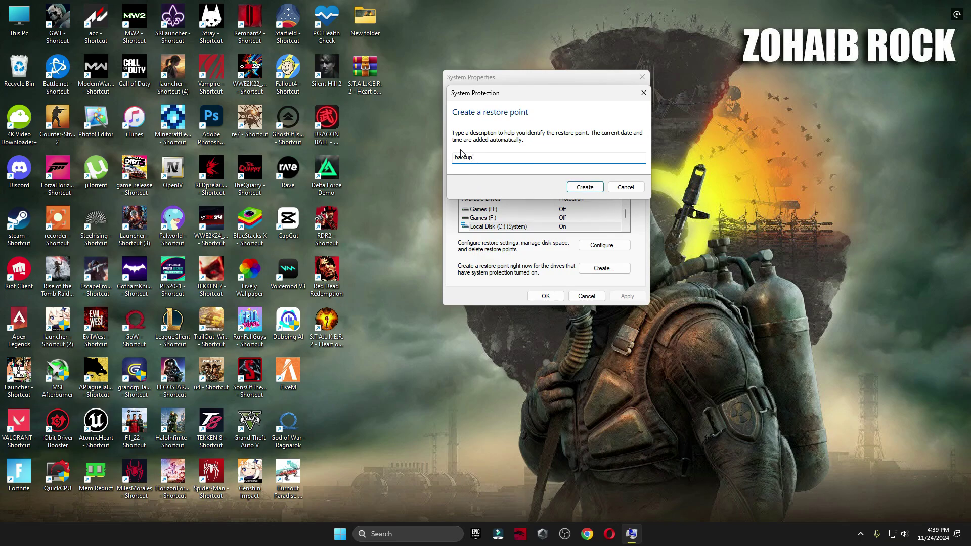
click(582, 187)
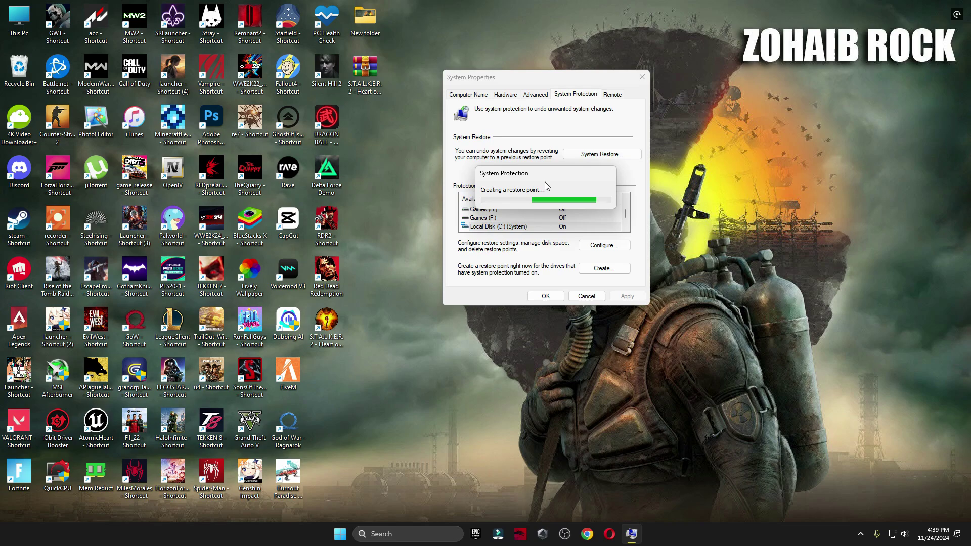
click(592, 195)
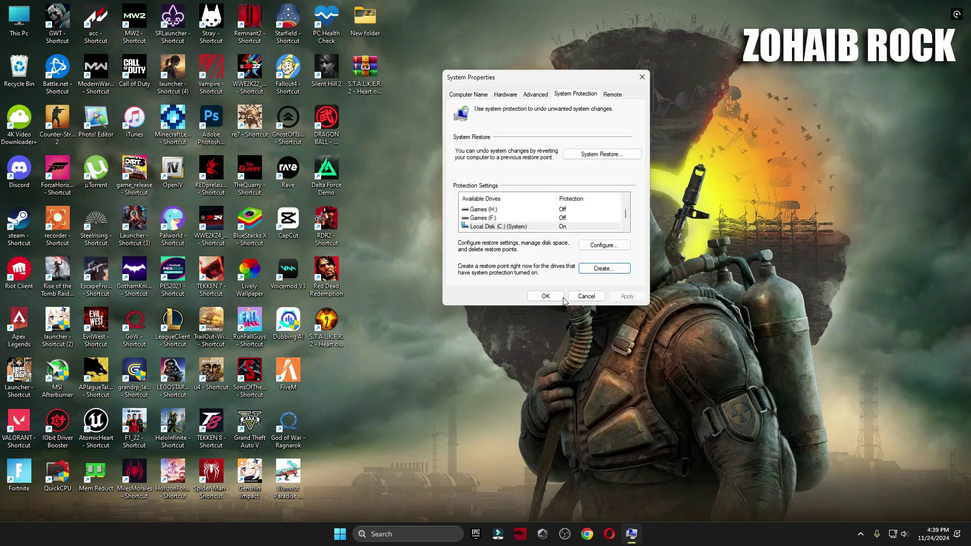
click(545, 295)
Extract the S.T.A.L.K.E.R. 2 - Heart of Chornobyl FPS boost pack onto the desktop and place the extracted folder beside the archive
drag(469, 177, 468, 196)
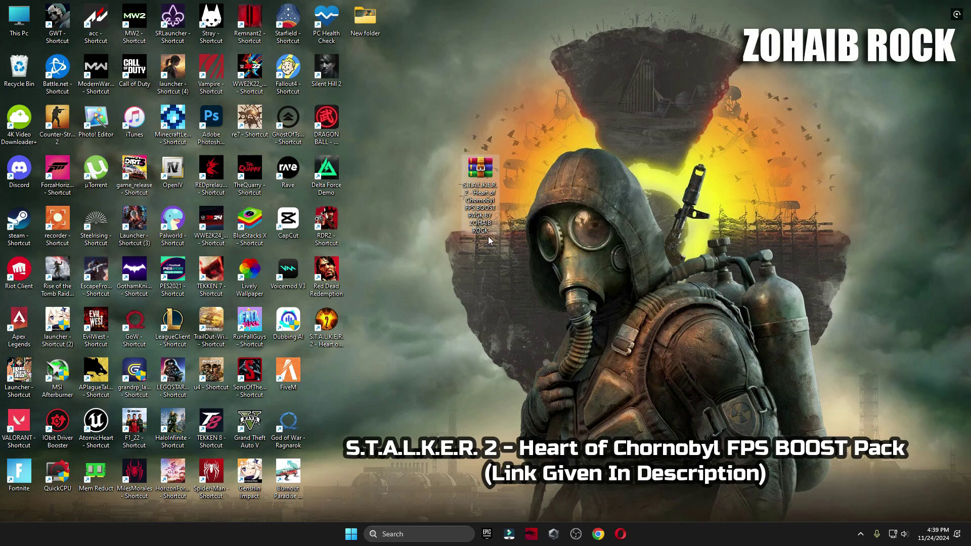
right_click(472, 193)
mouse_move(515, 375)
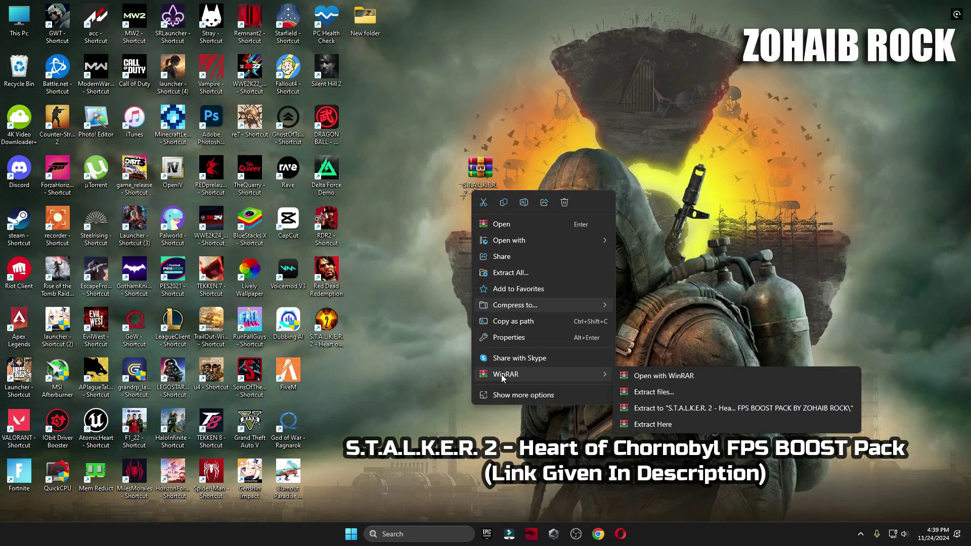
click(669, 426)
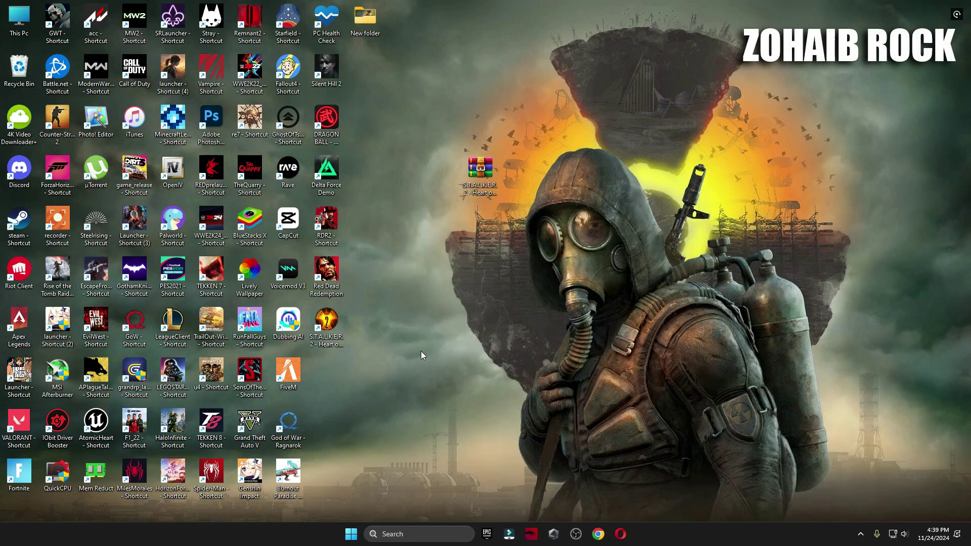
drag(424, 288, 431, 195)
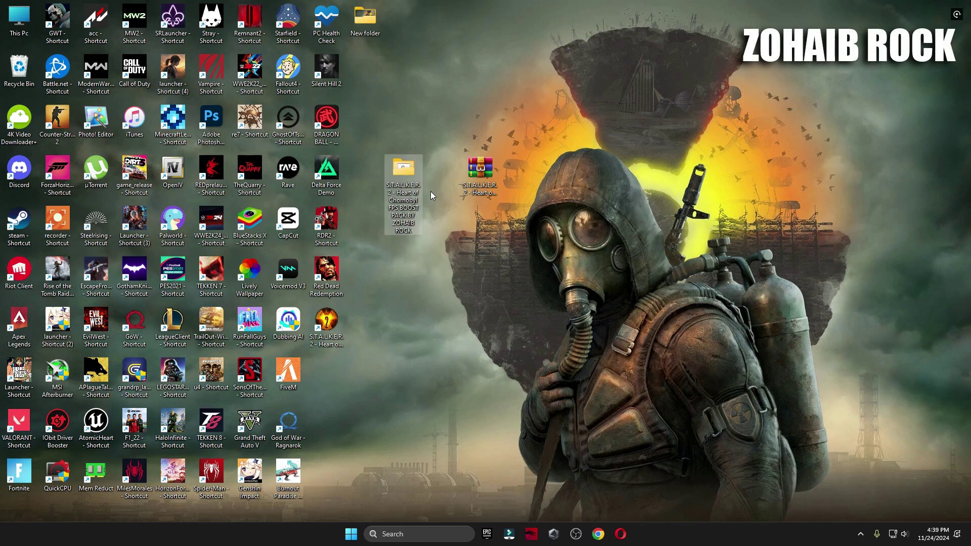
Open the extracted FPS boost pack folder and go into its 1 Windows Tweaks folder
double_click(401, 180)
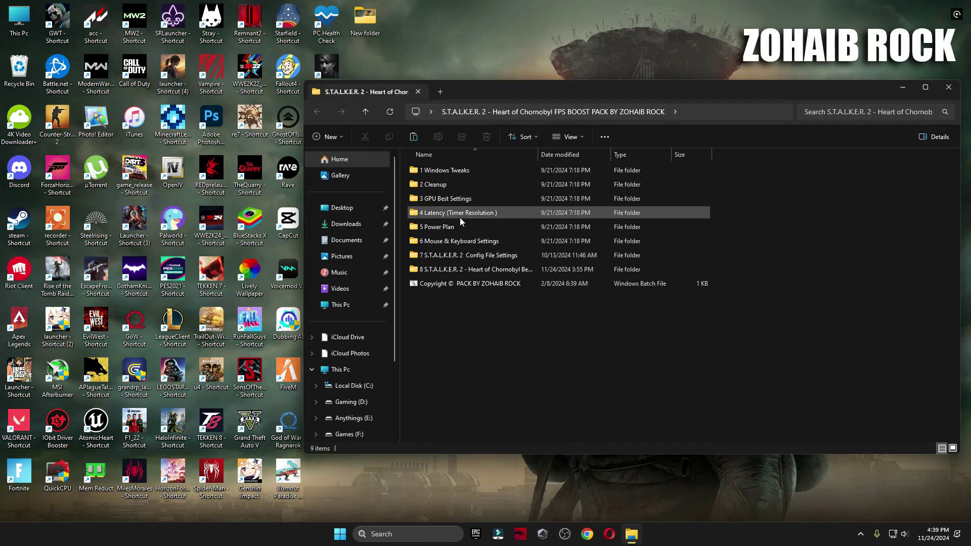
double_click(474, 170)
Open Windows Settings and look through its options
key(super)
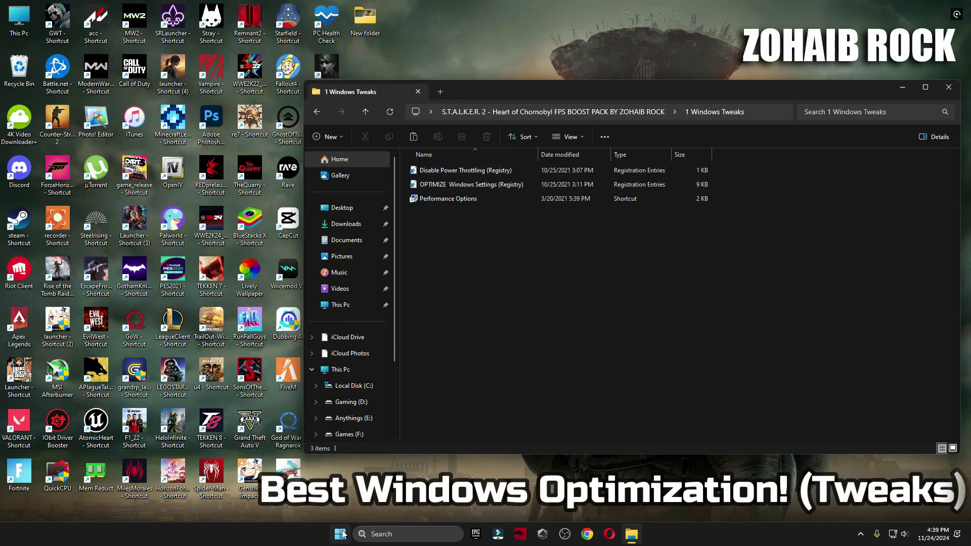
click(566, 251)
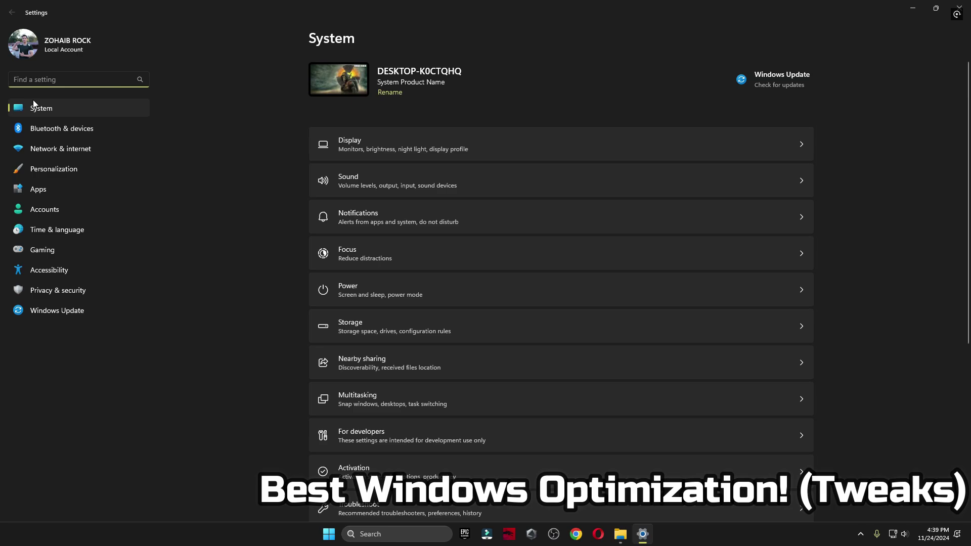
scroll(506, 203, down, 5)
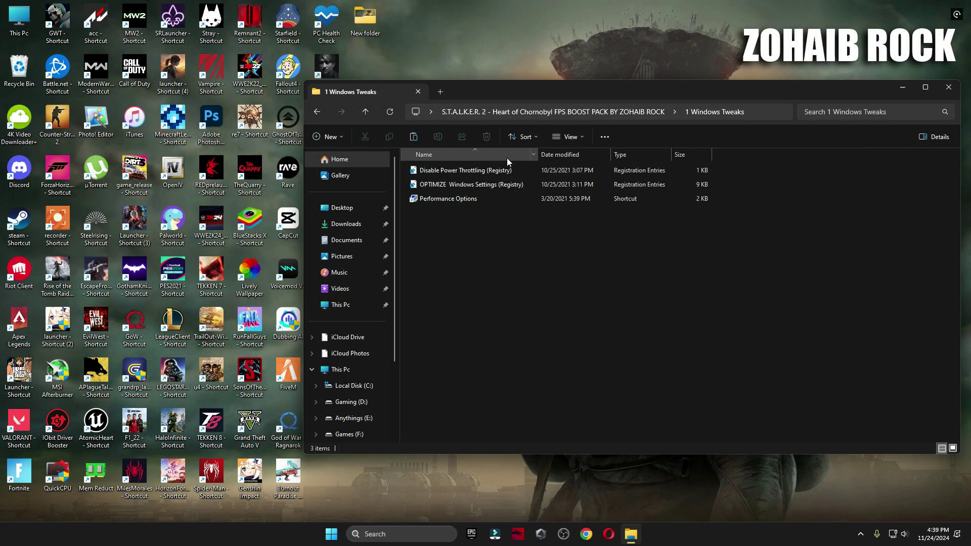
Merge the OPTIMIZE Windows Settings (Registry) file into the registry, approving the prompts
double_click(447, 184)
click(540, 346)
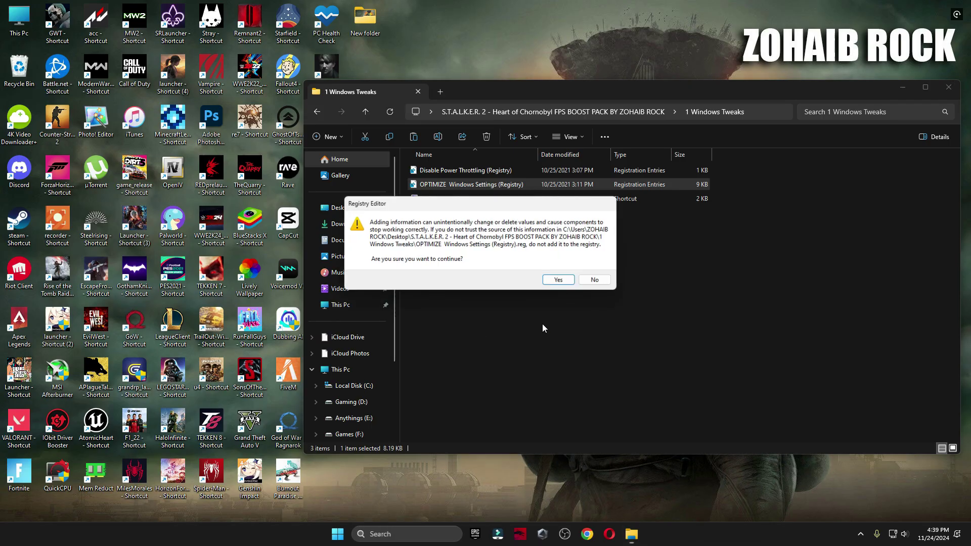
click(558, 280)
click(599, 269)
Merge the Disable Power Throttling (Registry) file into the registry, approving the prompts
double_click(447, 170)
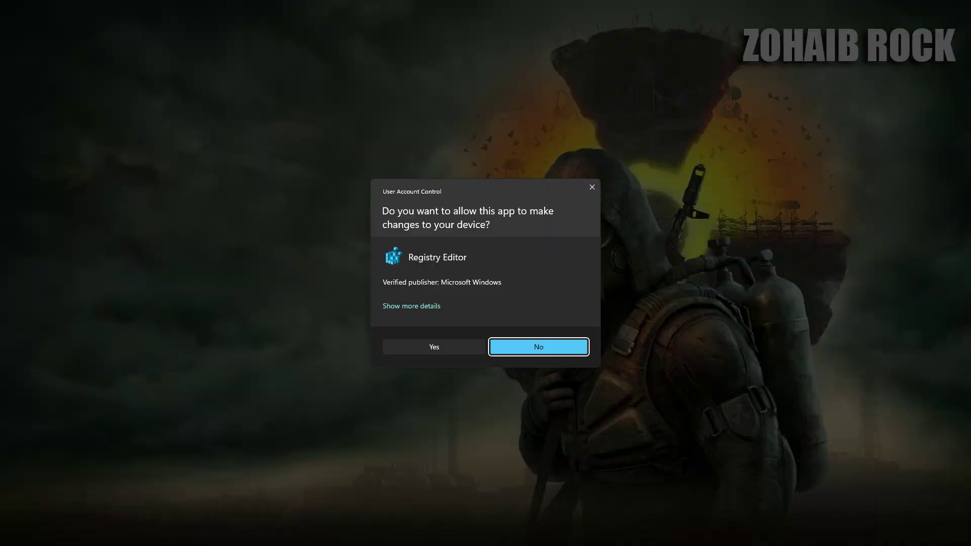
click(434, 346)
click(559, 281)
click(600, 269)
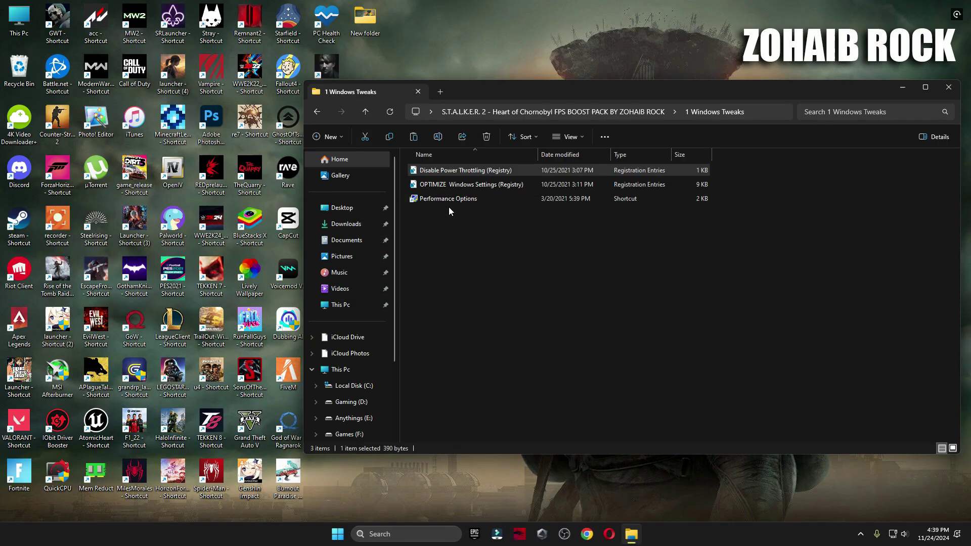
Open the Performance Options shortcut, check which visual effects setting is selected, and close it without changes
double_click(455, 202)
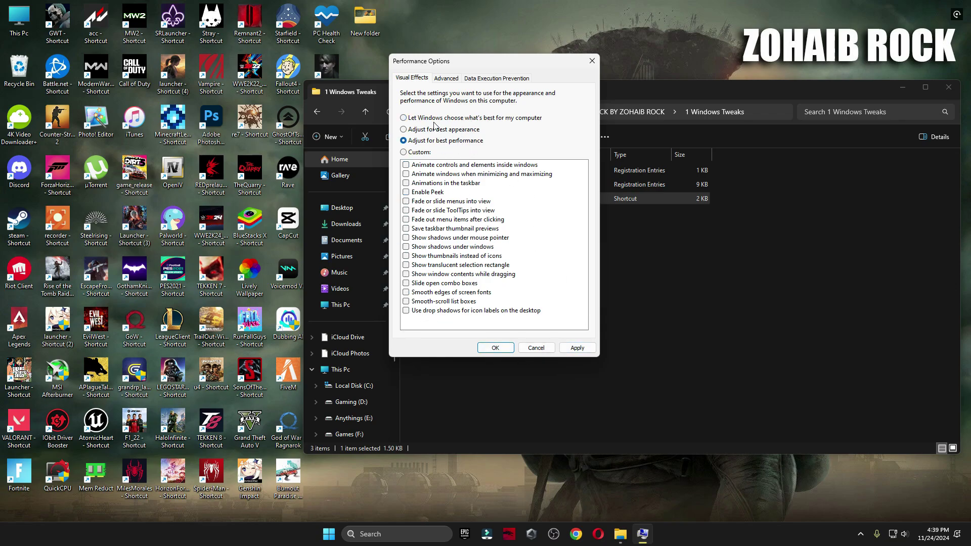
click(536, 348)
Run the Delete Prefetch Files, Delete Temporary Files and Delete Windows Update Cache scripts from the 2 Cleanup folder
click(317, 111)
double_click(446, 185)
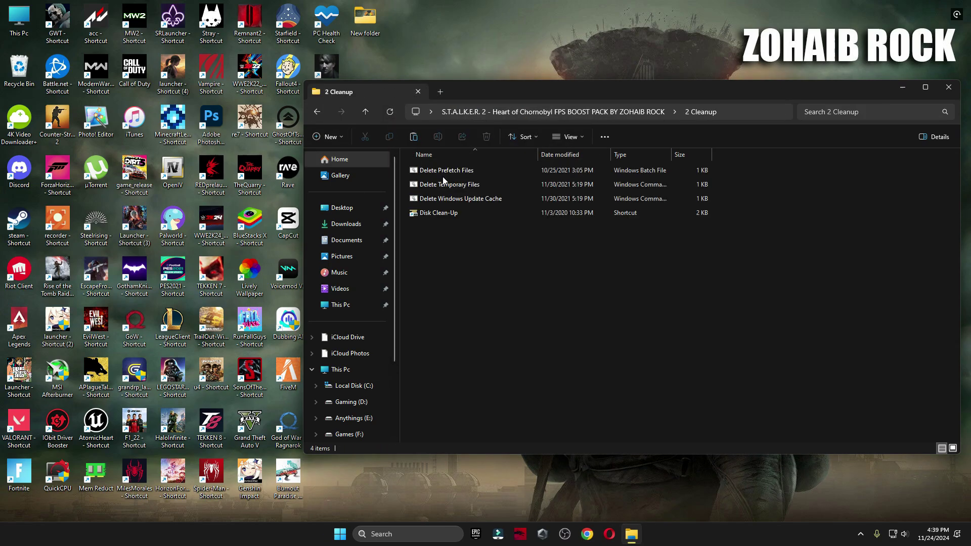
click(436, 174)
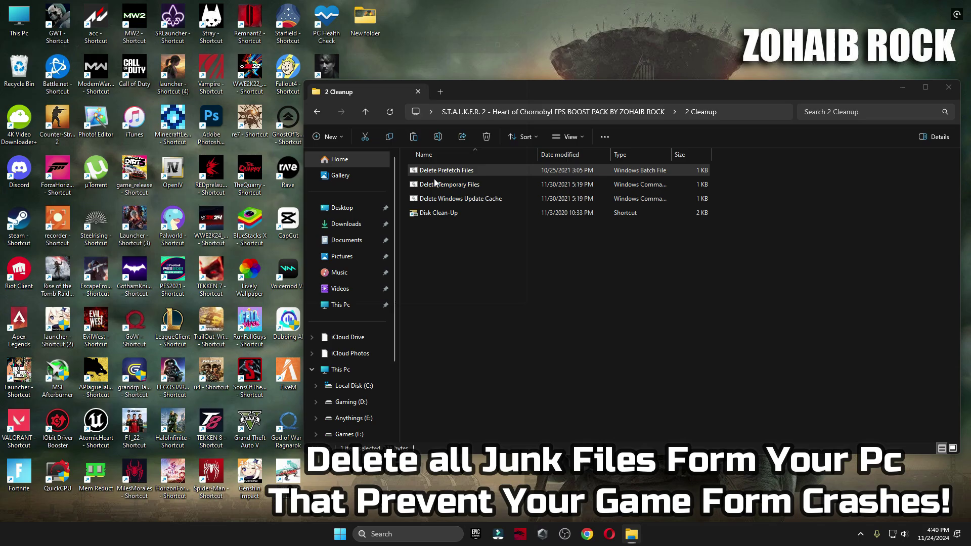
double_click(436, 185)
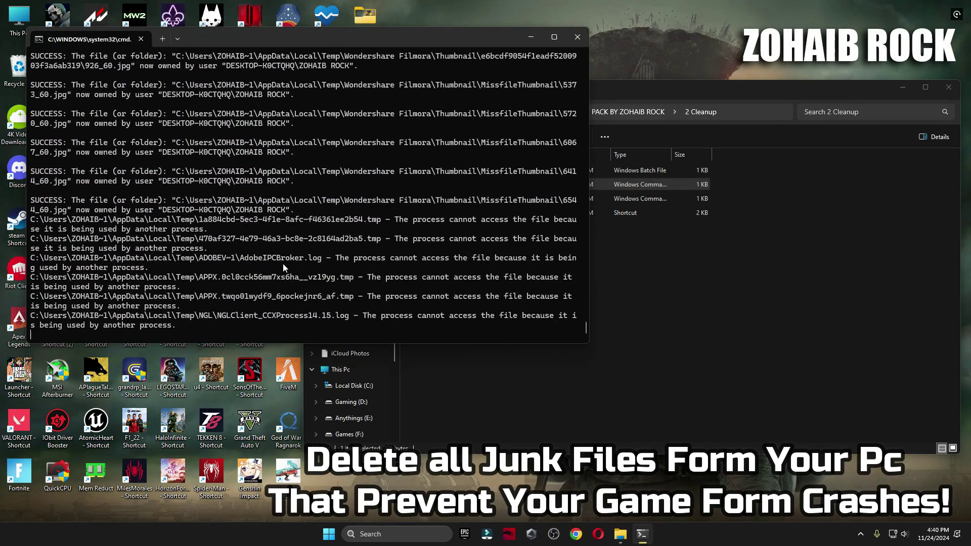
key(Return)
double_click(463, 197)
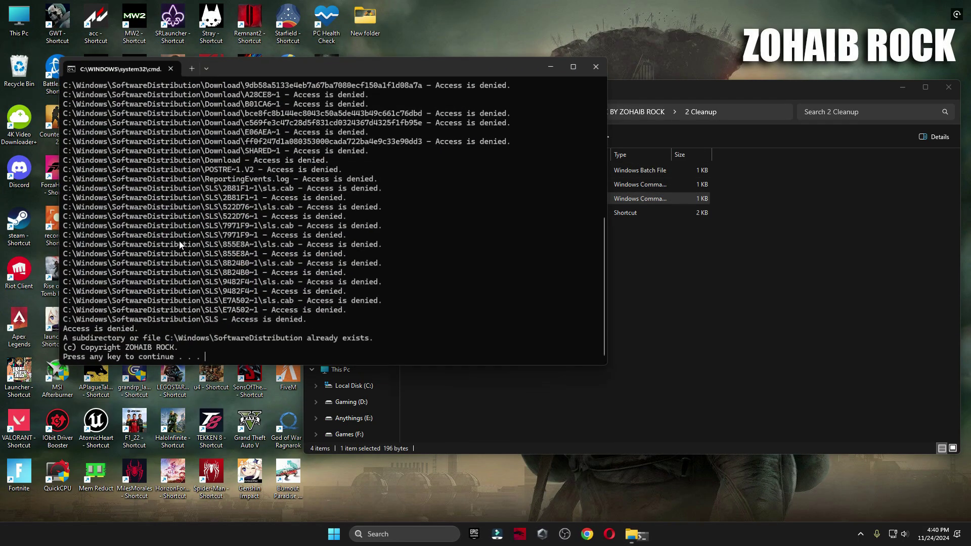
key(Return)
Run Disk Clean-Up on drive C: and permanently delete all the ticked file categories
double_click(472, 217)
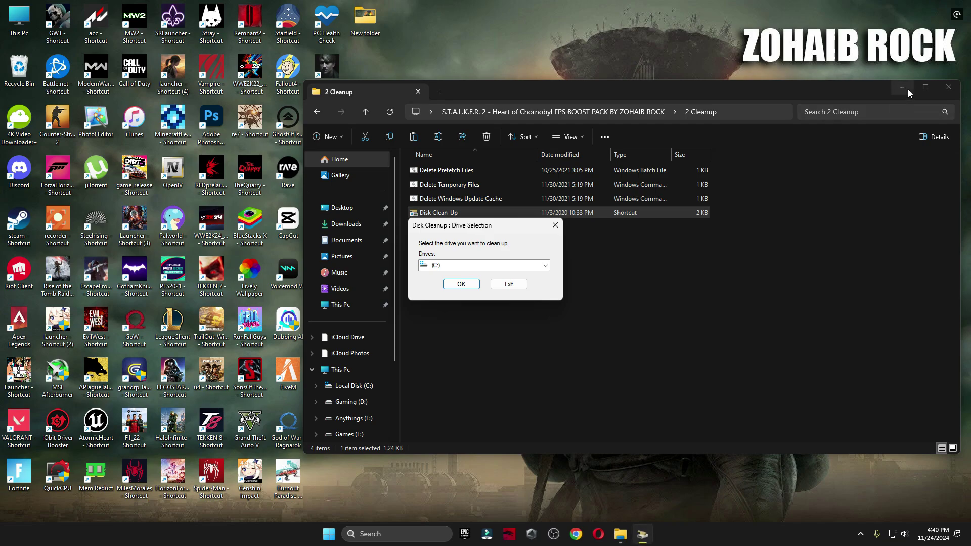
click(902, 87)
click(461, 284)
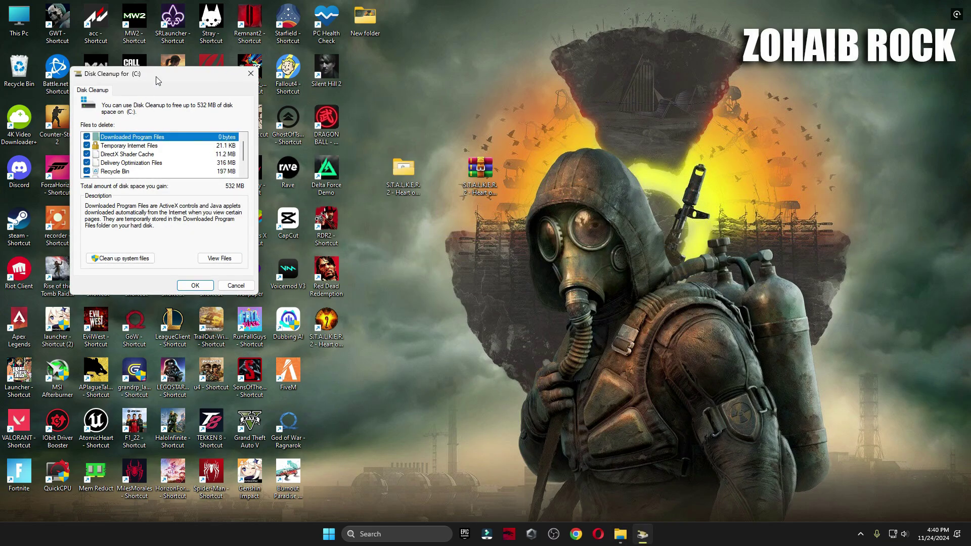
drag(156, 77, 587, 101)
scroll(516, 169, down, 1)
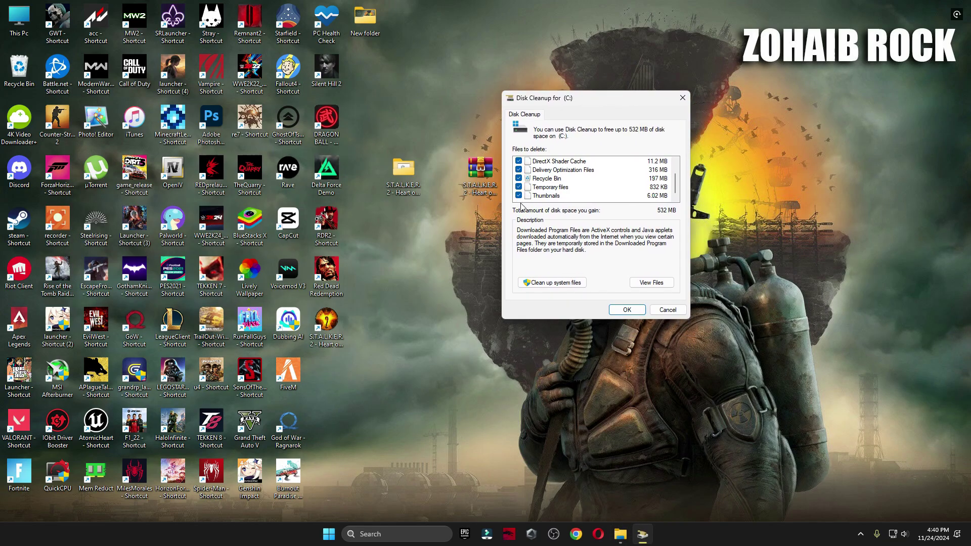
click(626, 309)
click(500, 269)
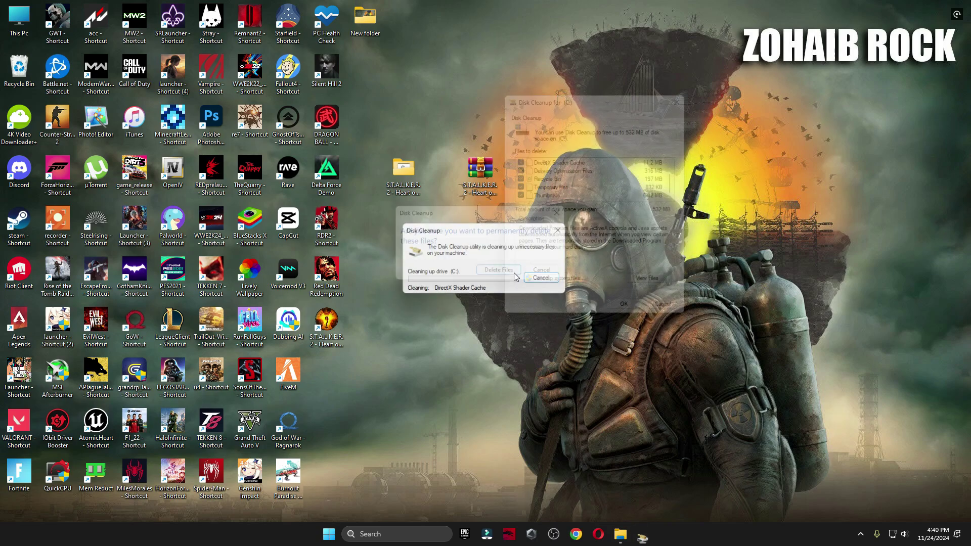
drag(506, 225, 472, 145)
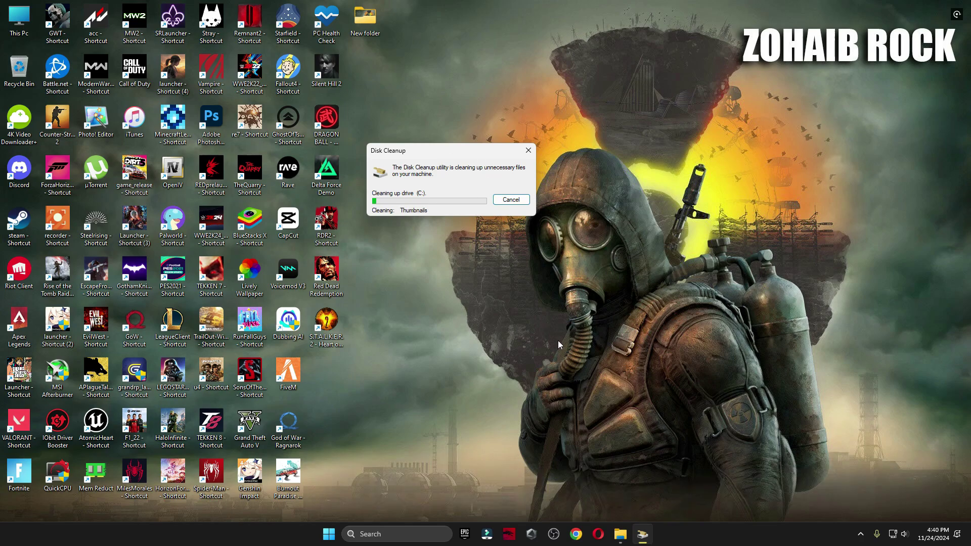
Open the pack's 3 GPU Best Settings folder and show its contents as extra large icons
click(635, 542)
key(alt+Left)
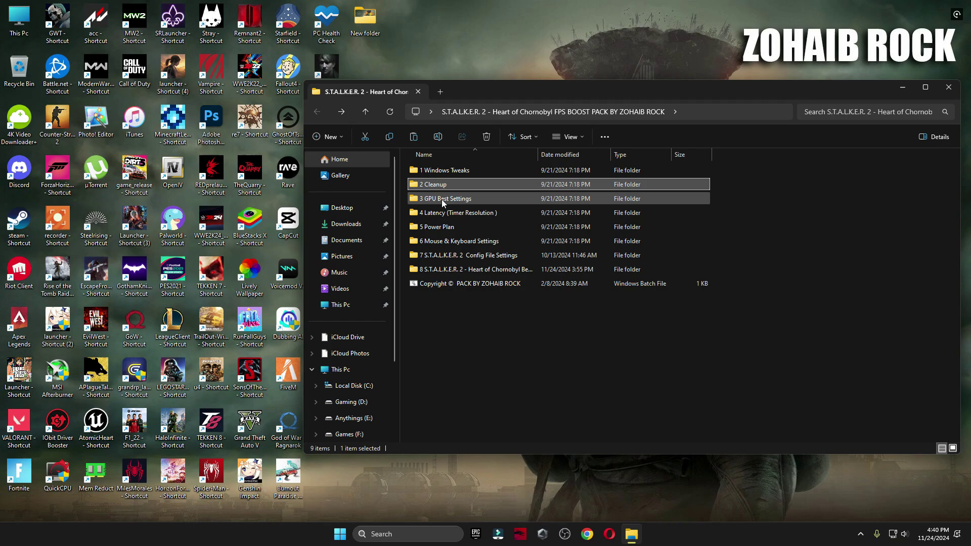
double_click(441, 199)
right_click(461, 257)
mouse_move(493, 288)
click(590, 287)
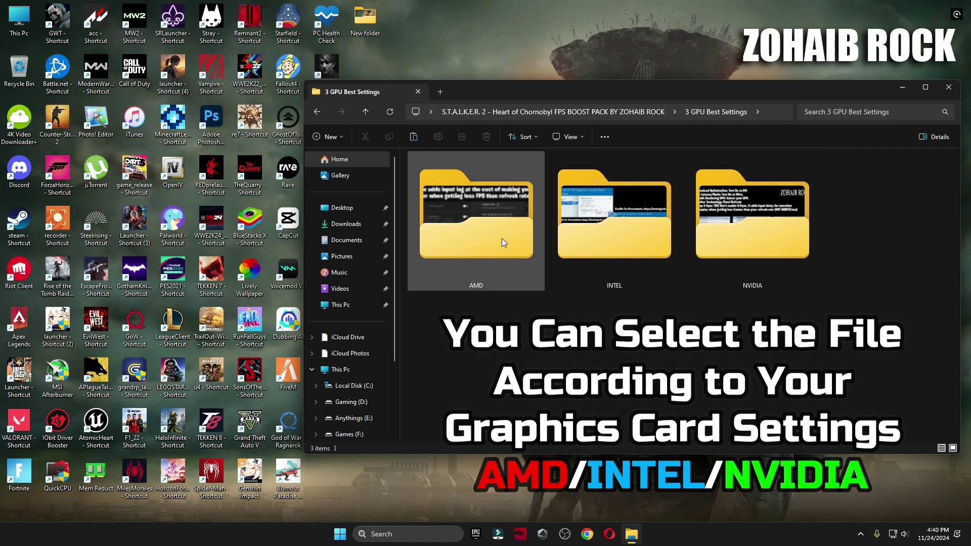
View the three settings screenshots in the AMD folder, from AMD ADVANCE SETTING 1 to AMD DISPLAY SETTING 3, and close the viewer
double_click(473, 218)
double_click(440, 185)
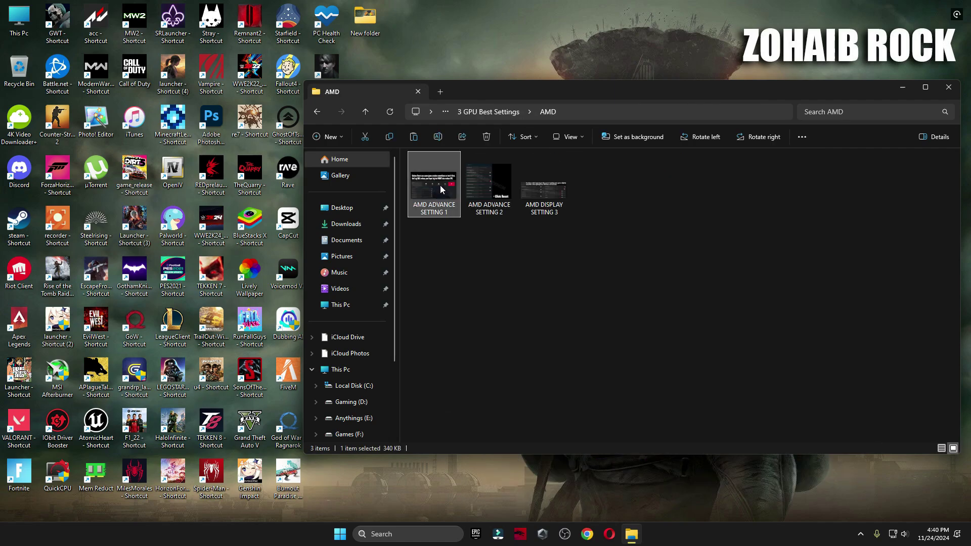
key(Right)
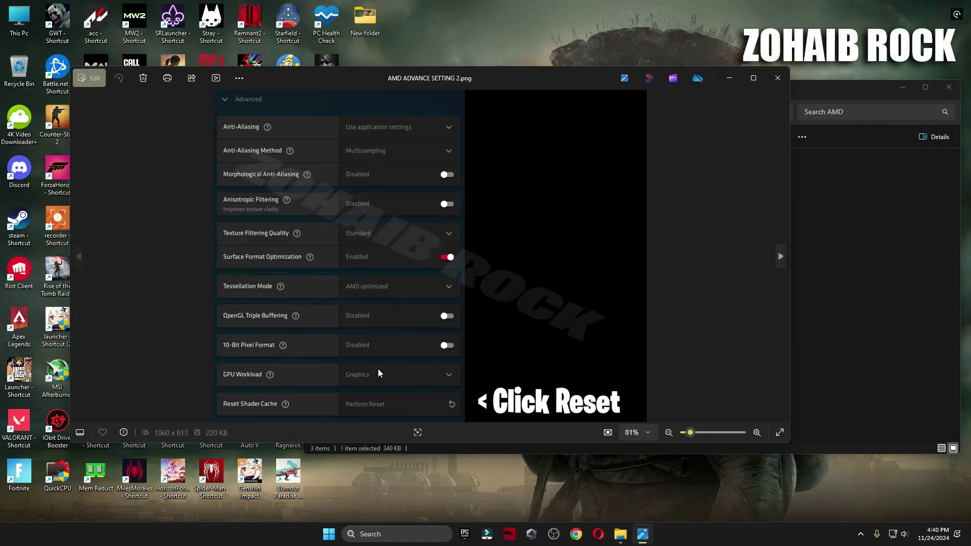
key(Right)
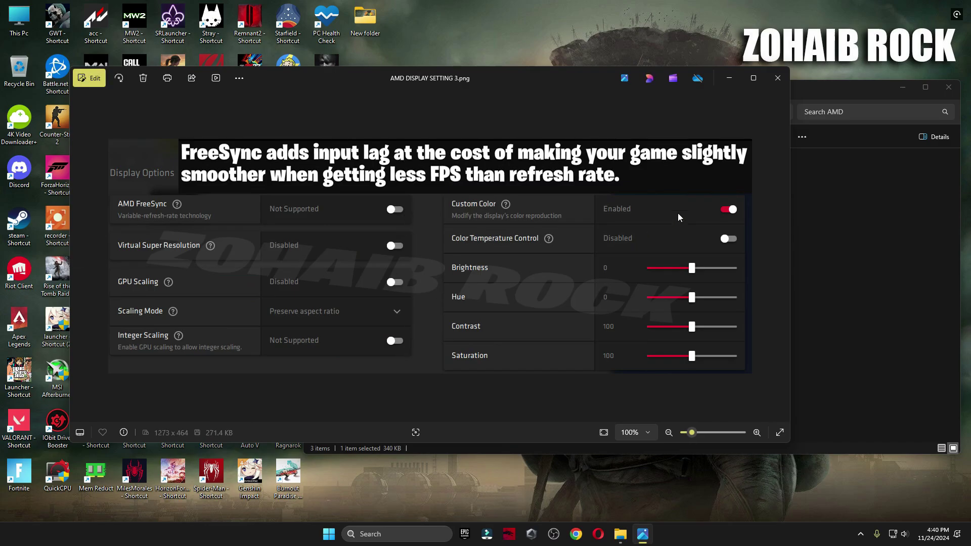
click(777, 78)
View the Intel Graphics Command Center and Intel HD Graphics Control Panel screenshots in the INTEL folder and close the viewer
key(alt+Up)
double_click(656, 240)
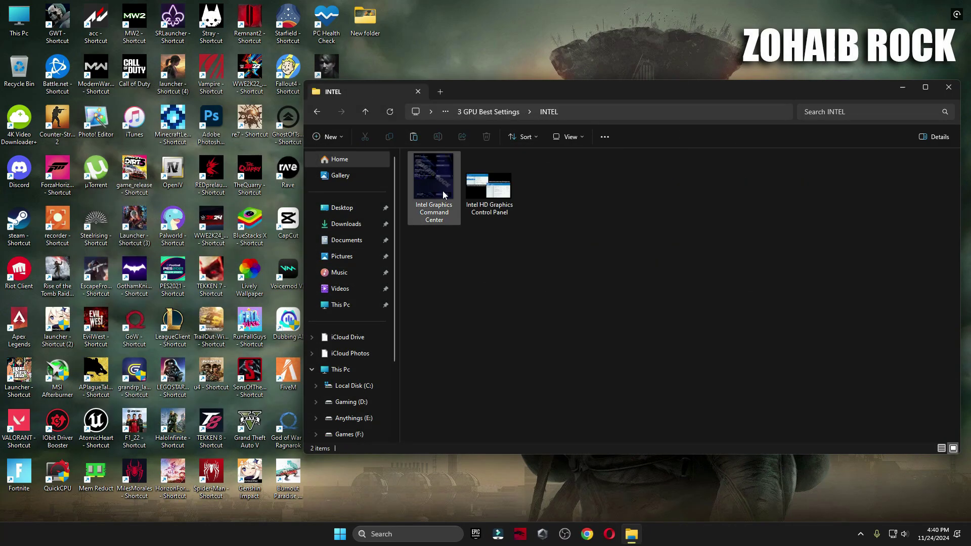
double_click(442, 190)
key(Right)
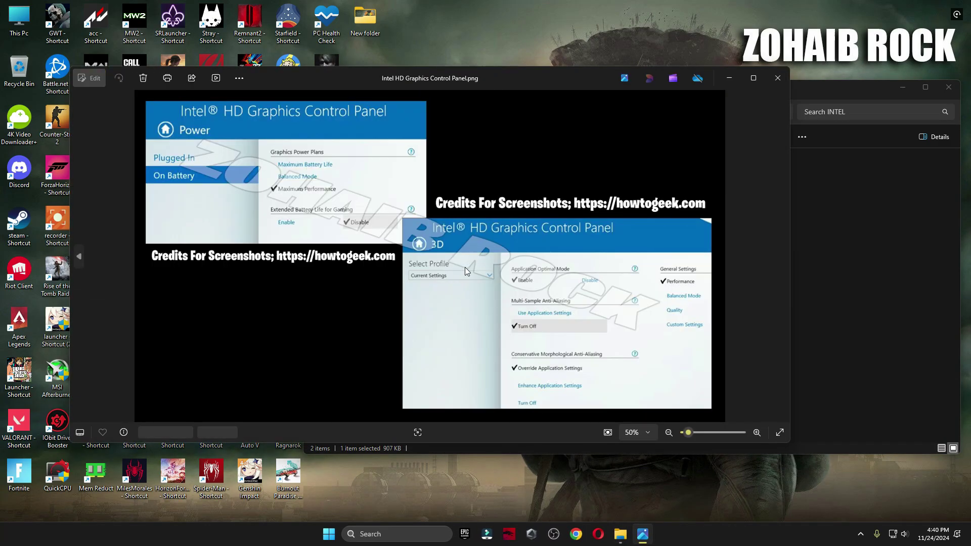
click(772, 88)
Open the NVIDIA folder in 3 GPU Best Settings and view its Manage 3D Settings reference image
key(alt+Up)
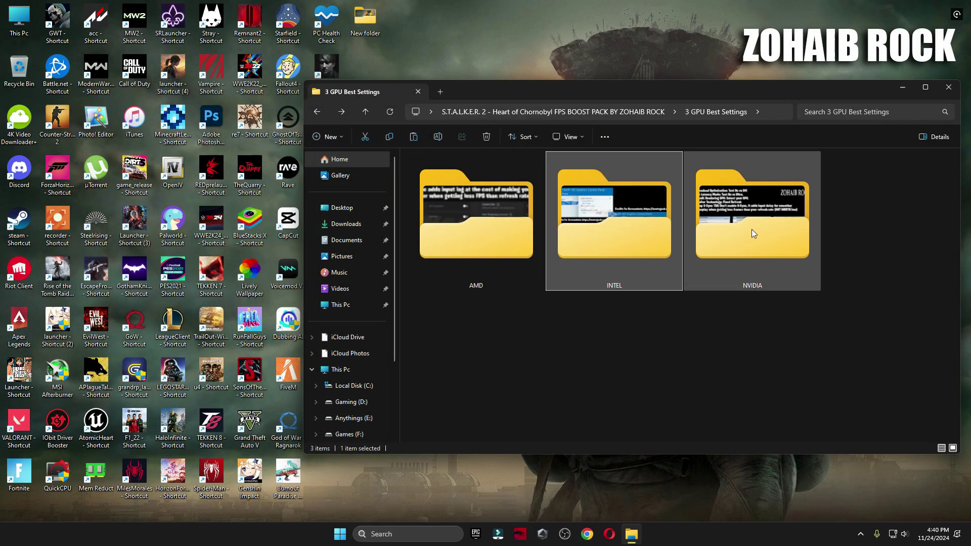
double_click(751, 229)
double_click(444, 205)
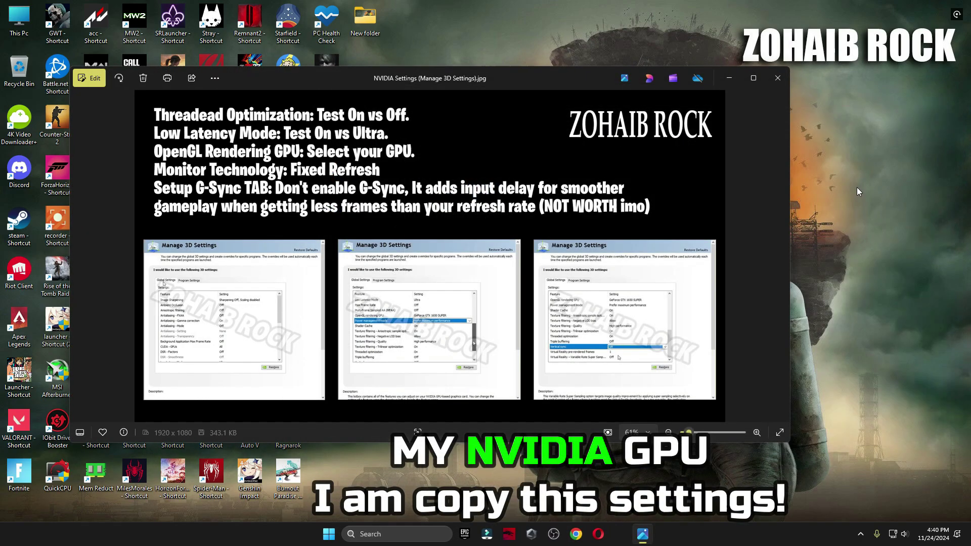
Open NVIDIA Control Panel from the desktop and close the reference image
right_click(857, 188)
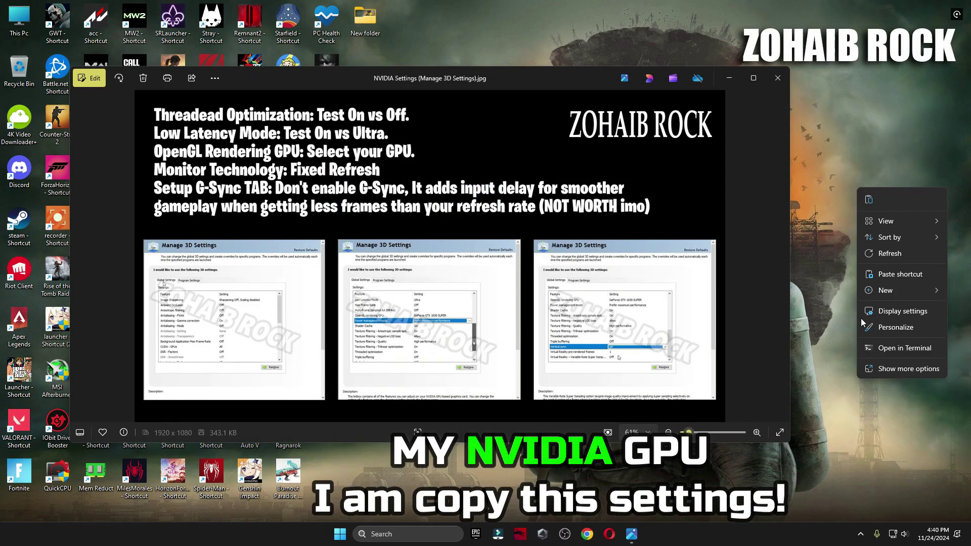
click(886, 368)
click(895, 280)
click(776, 79)
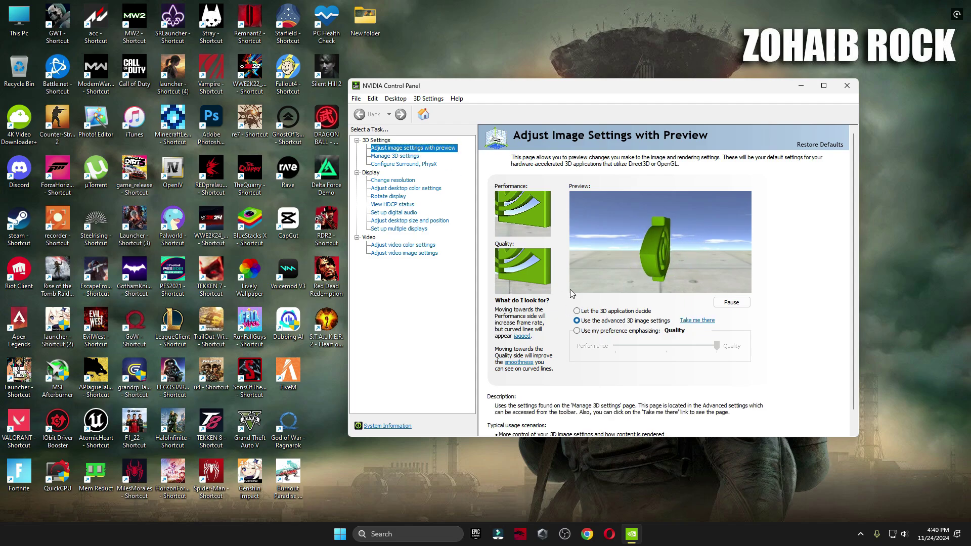
Review the full list of global settings on the Manage 3D settings page
click(385, 157)
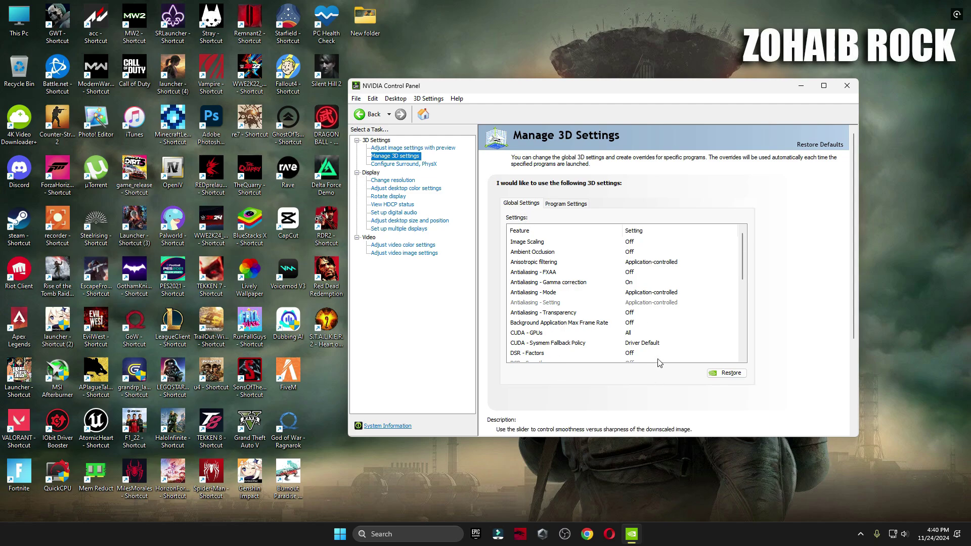
scroll(678, 350, down, 1)
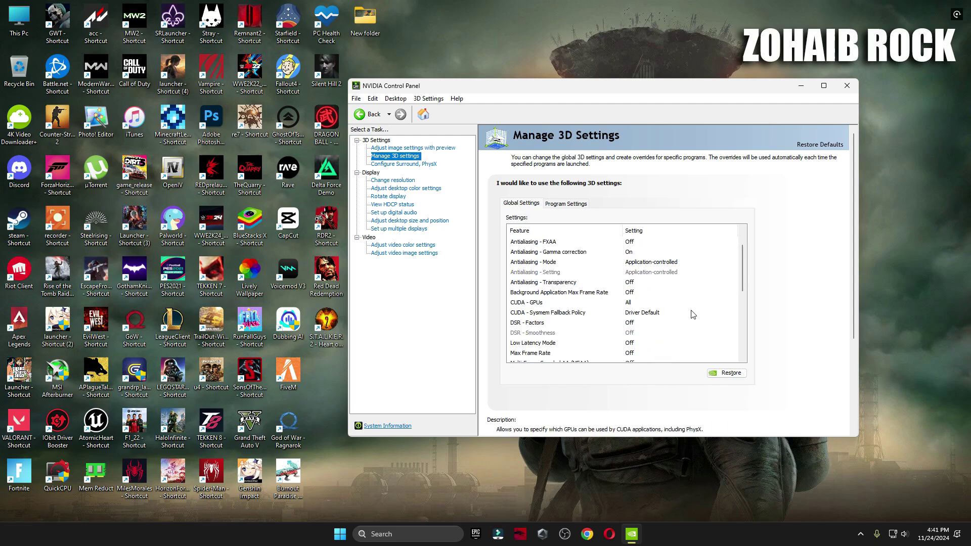
scroll(632, 347, down, 2)
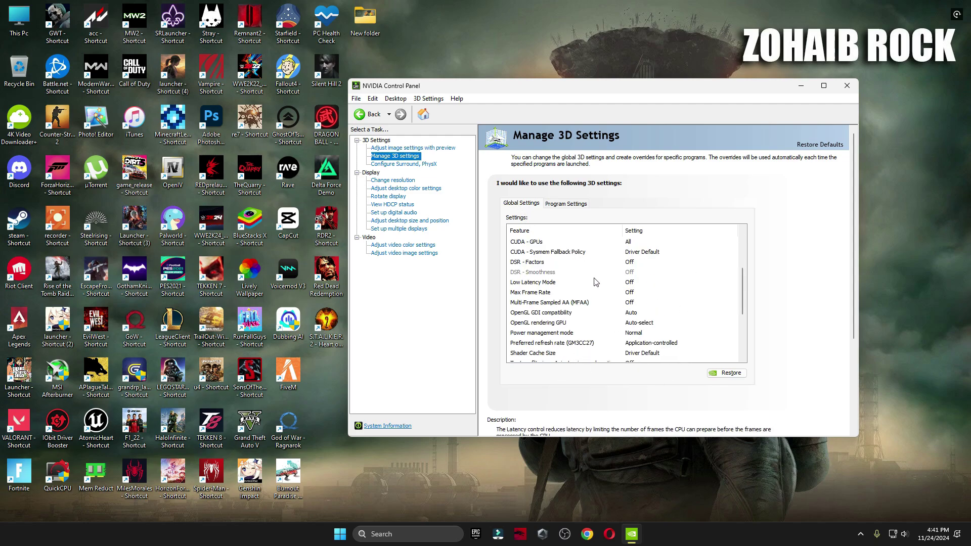
scroll(678, 333, down, 2)
scroll(673, 323, down, 2)
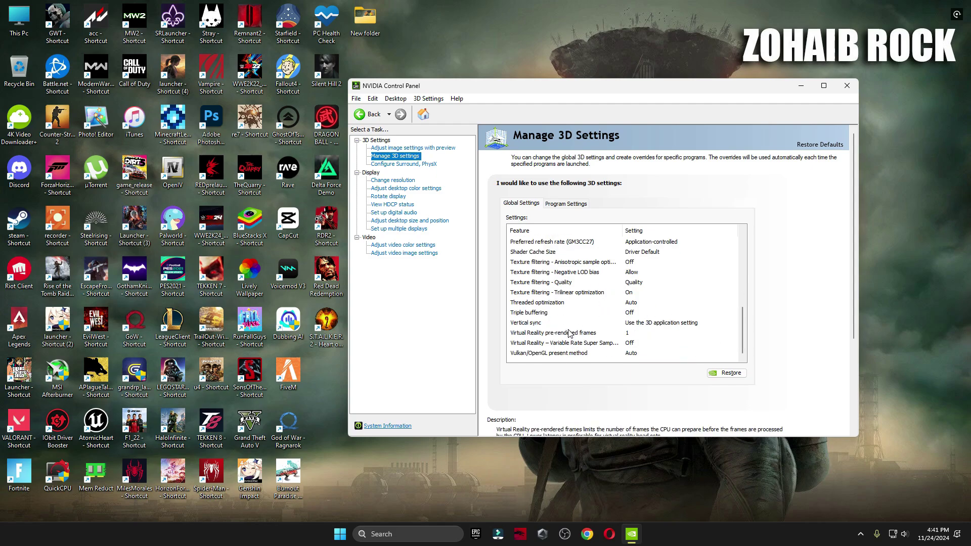
Set the PhysX processor to NVIDIA GeForce RTX 3070 on the Configure Surround, PhysX page
click(420, 164)
click(708, 221)
click(681, 238)
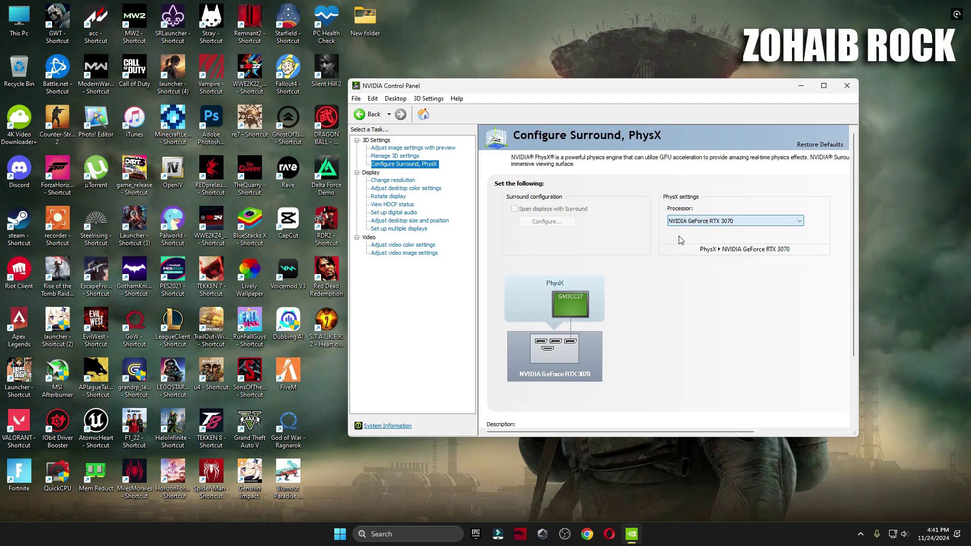
Review the resolution, refresh rate and NVIDIA color settings on the Change resolution page
click(393, 180)
scroll(737, 297, down, 2)
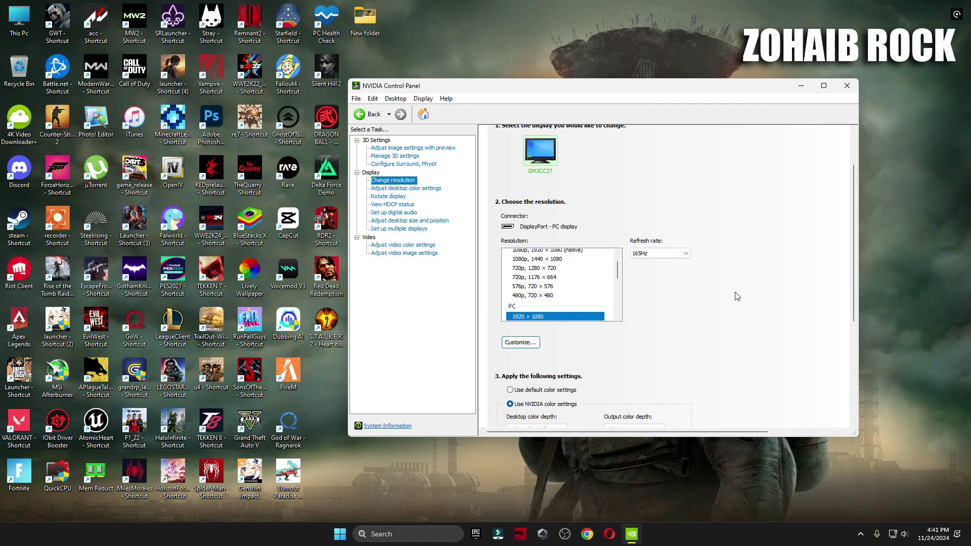
scroll(728, 291, down, 1)
scroll(571, 248, down, 2)
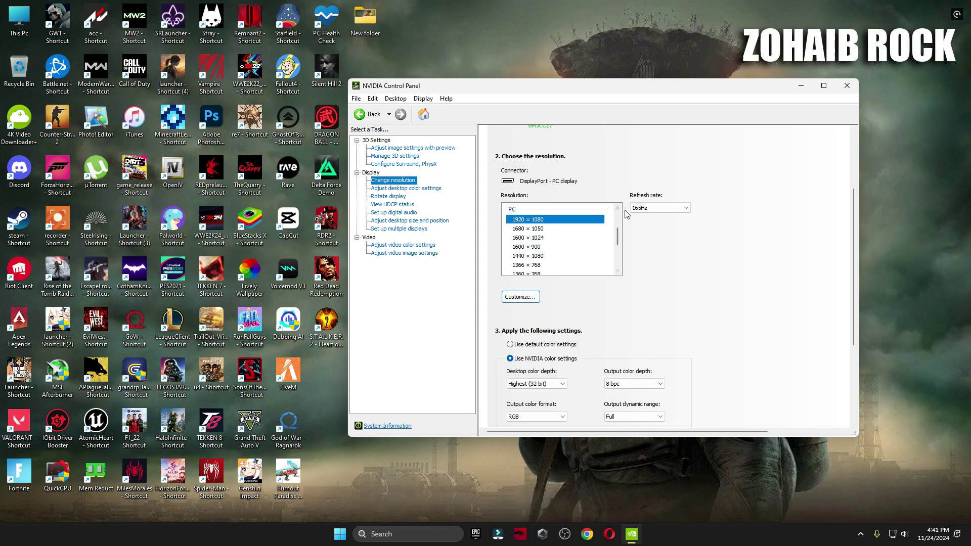
click(663, 155)
scroll(733, 329, down, 1)
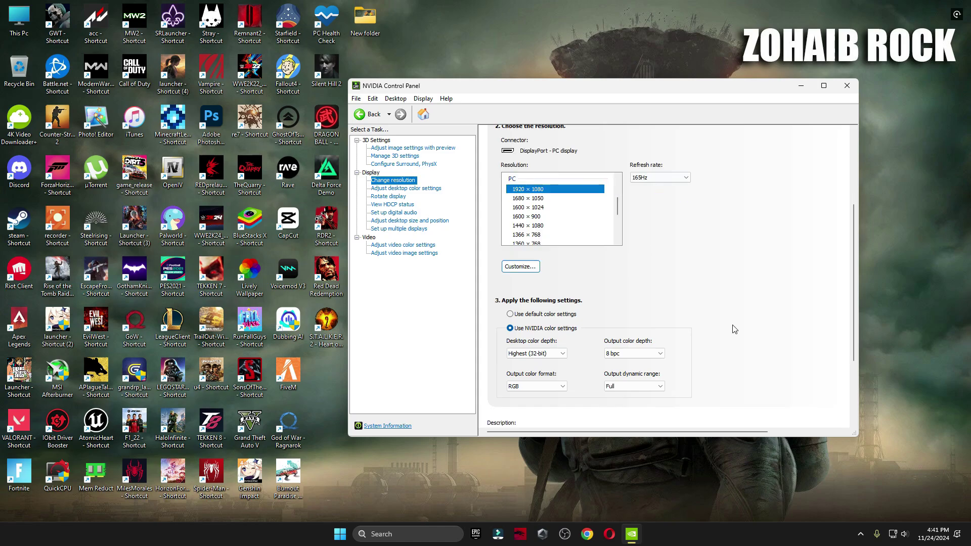
Review the desktop color, desktop size and position, and video color pages, and return to the image settings preview page
click(425, 188)
scroll(698, 324, down, 2)
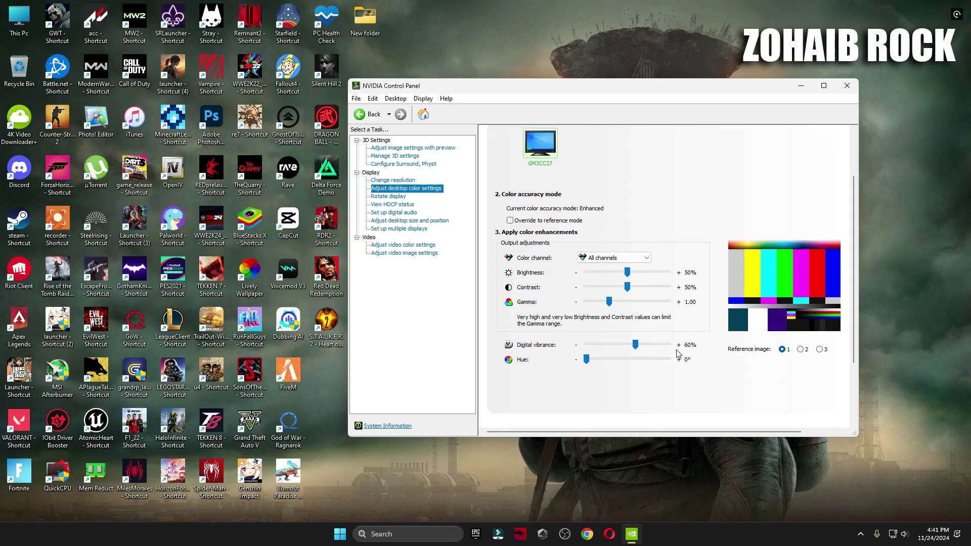
click(412, 221)
scroll(731, 260, down, 2)
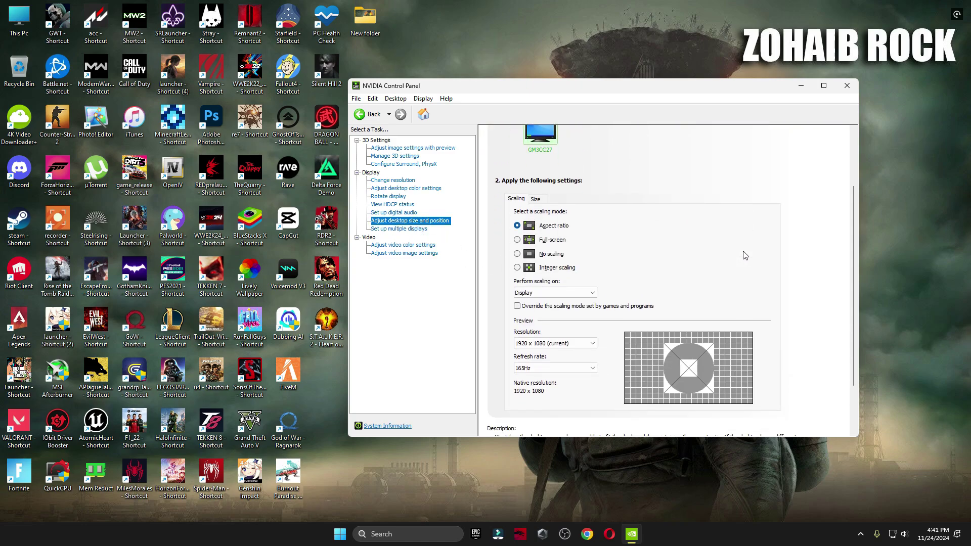
click(418, 245)
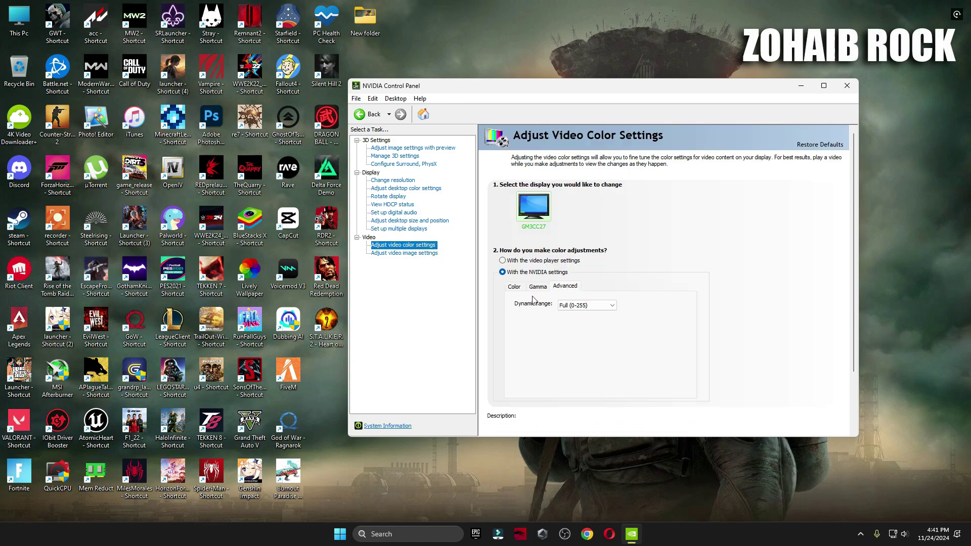
click(429, 147)
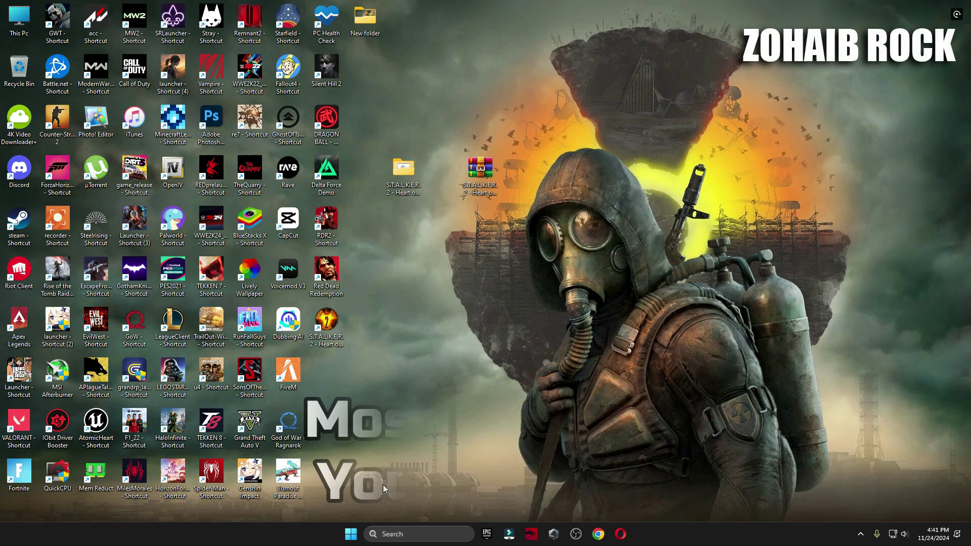
Find and open the NVIDIA app, check its Drivers page for the installed graphics driver, and close the app
click(395, 533)
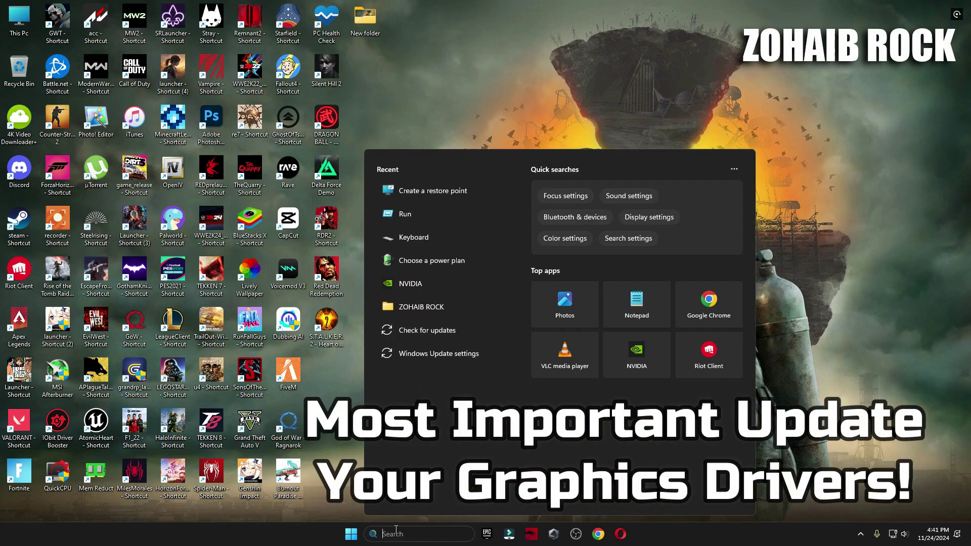
text(nvidia)
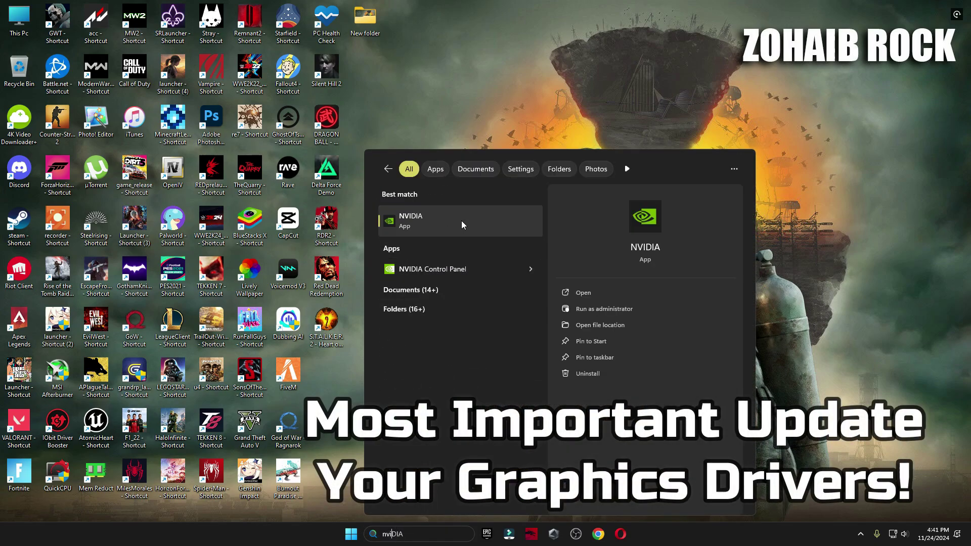
click(435, 218)
click(75, 101)
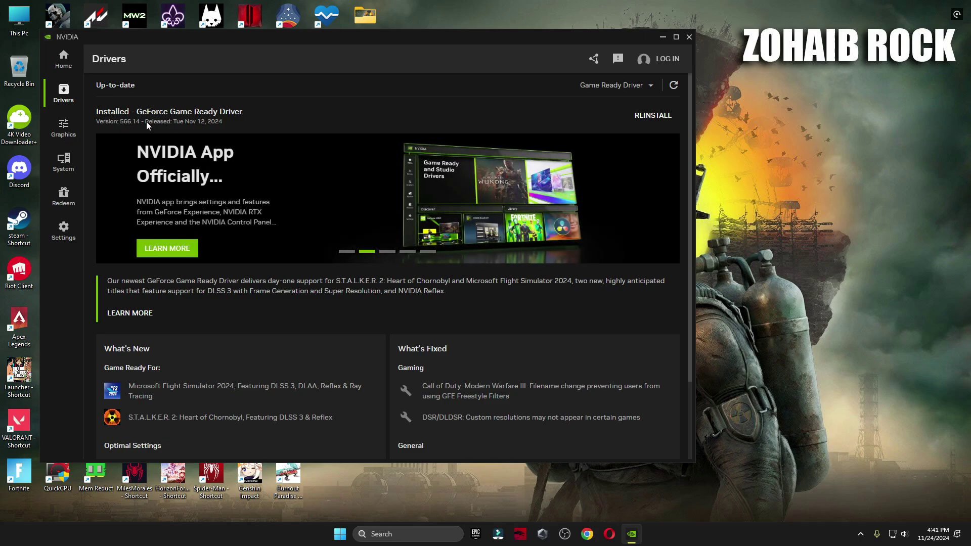
click(689, 37)
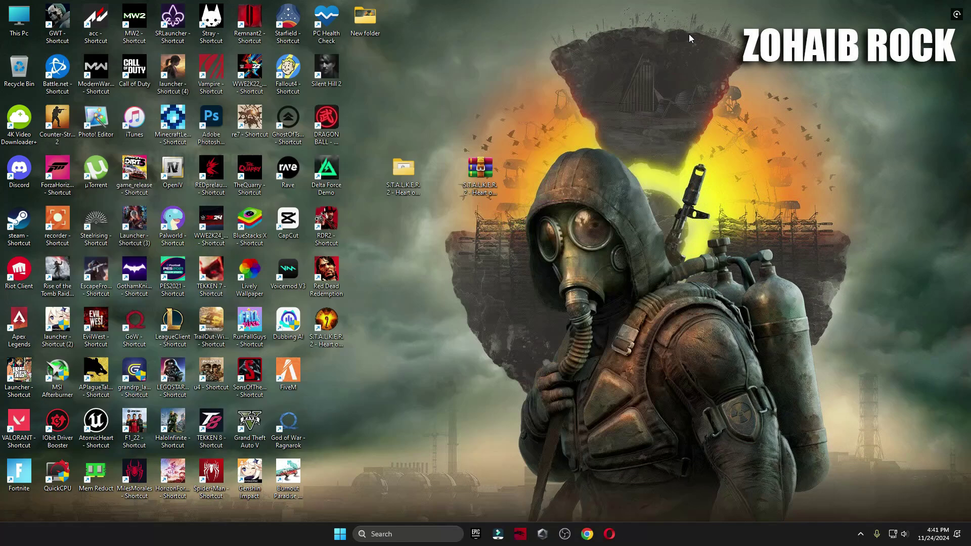
Run Timer Resolution from the pack's 4 Latency folder, set the timer to Maximum and leave it running minimized
double_click(406, 185)
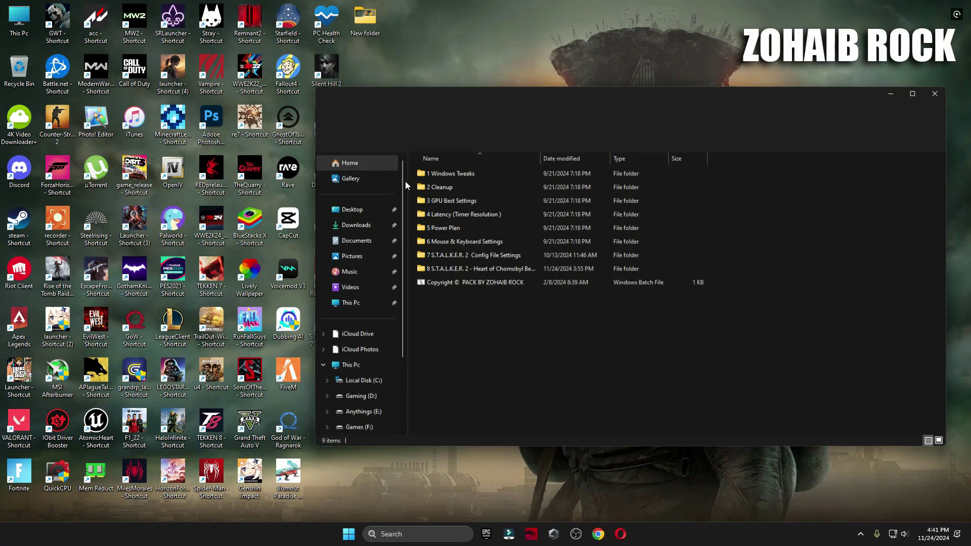
double_click(436, 212)
double_click(438, 172)
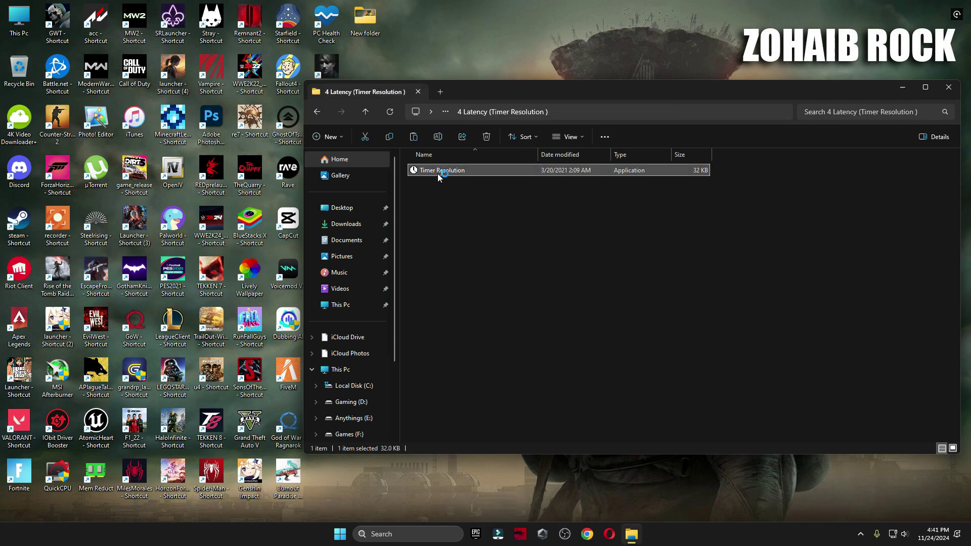
drag(475, 217, 647, 208)
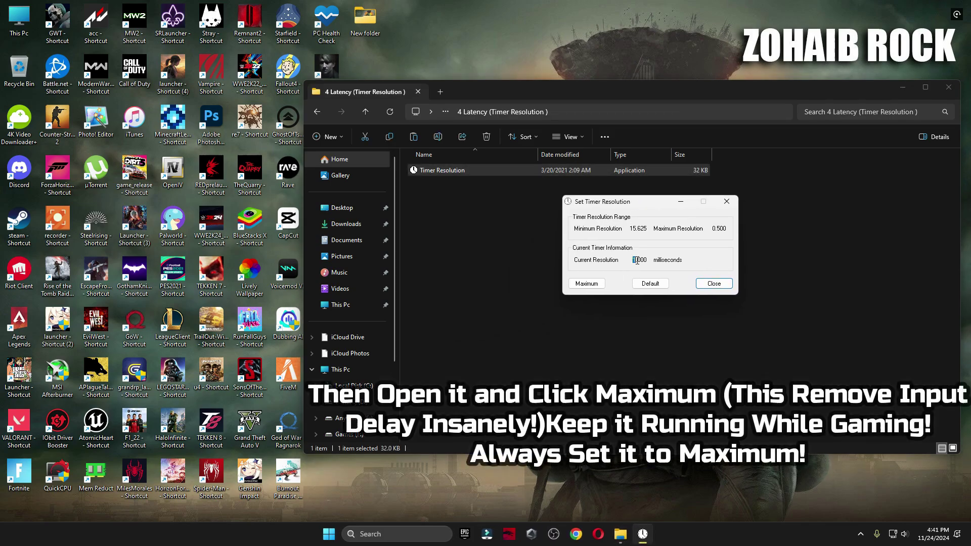
click(585, 283)
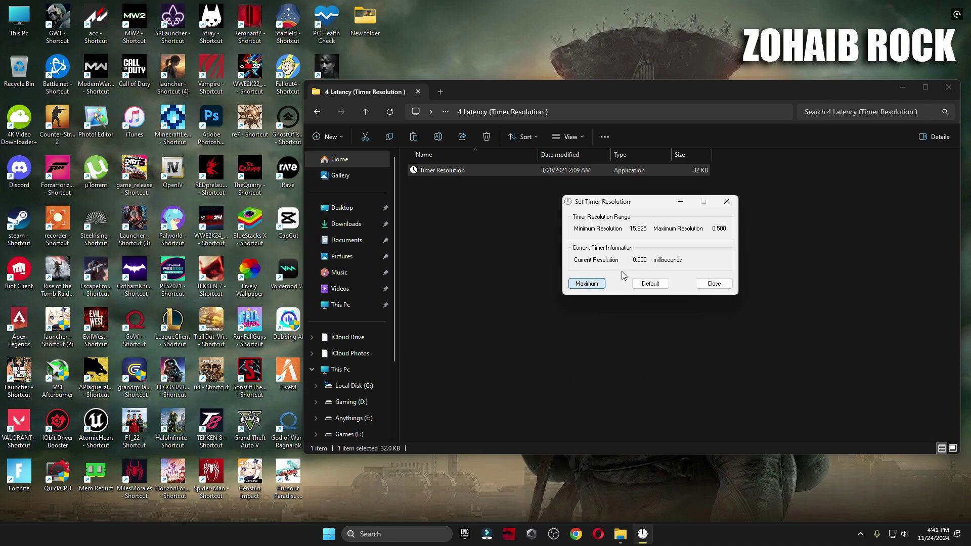
click(680, 202)
Go back to the pack's main folder and open 5 Power Plan, Quick-CPU and its x64bit folder
key(alt+Left)
double_click(453, 226)
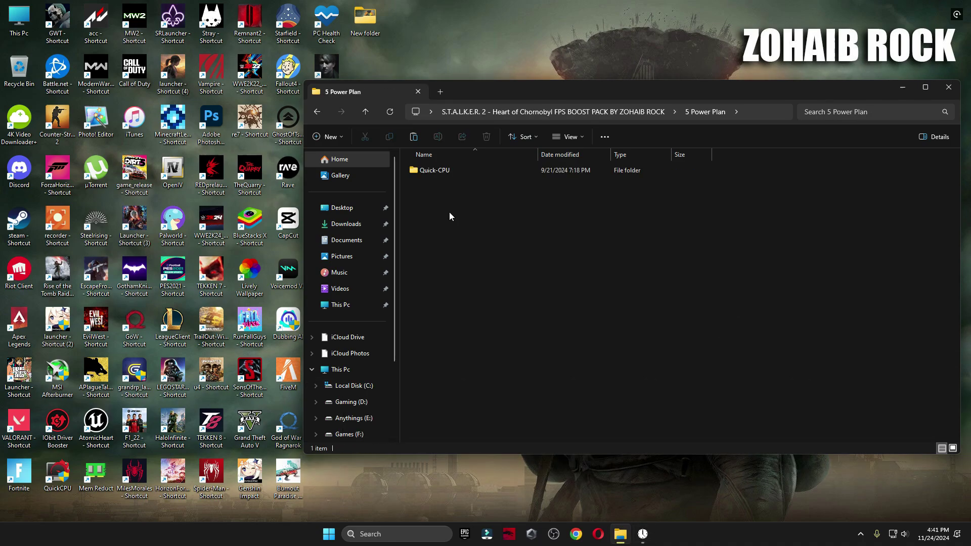
double_click(447, 170)
double_click(445, 184)
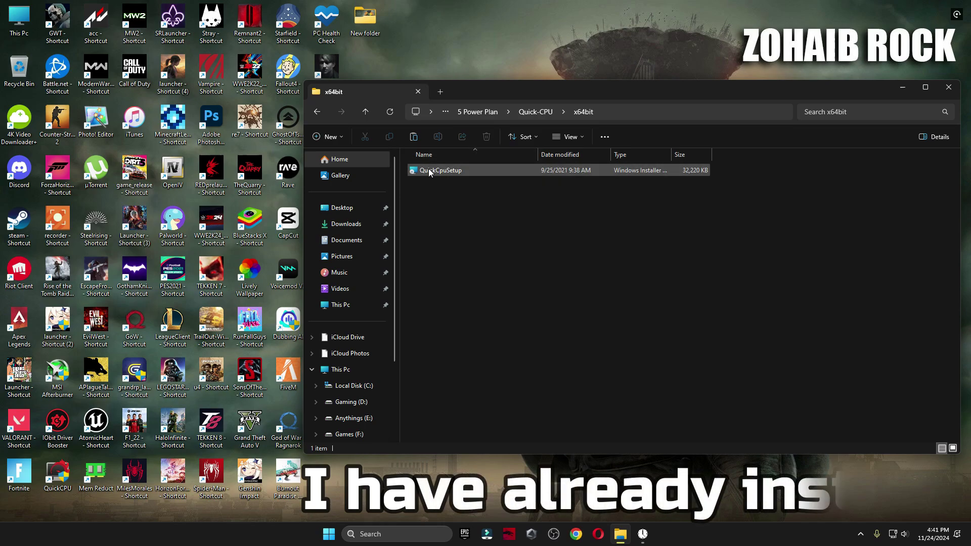
Launch the installed Quick CPU from the desktop, close the folder window and dismiss the program's update notice
double_click(58, 471)
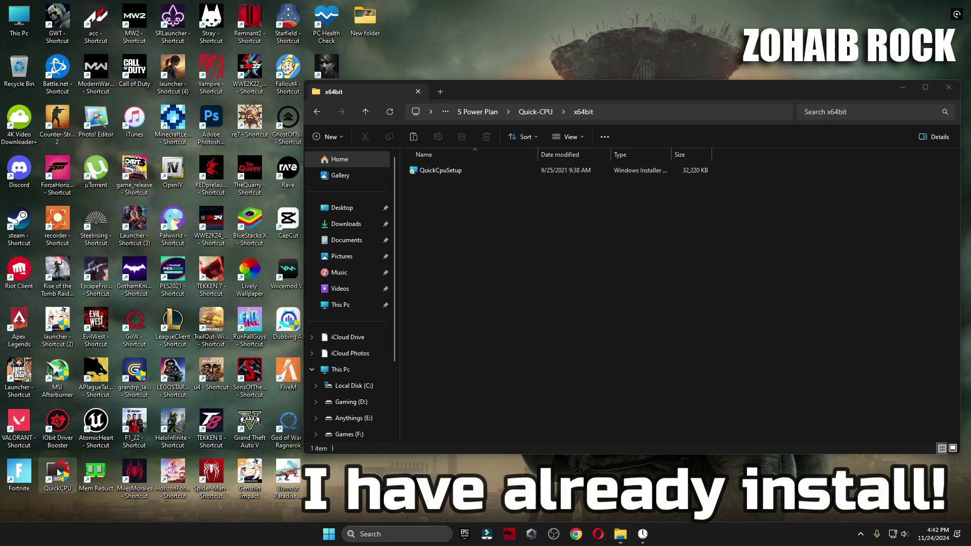
click(538, 351)
click(958, 87)
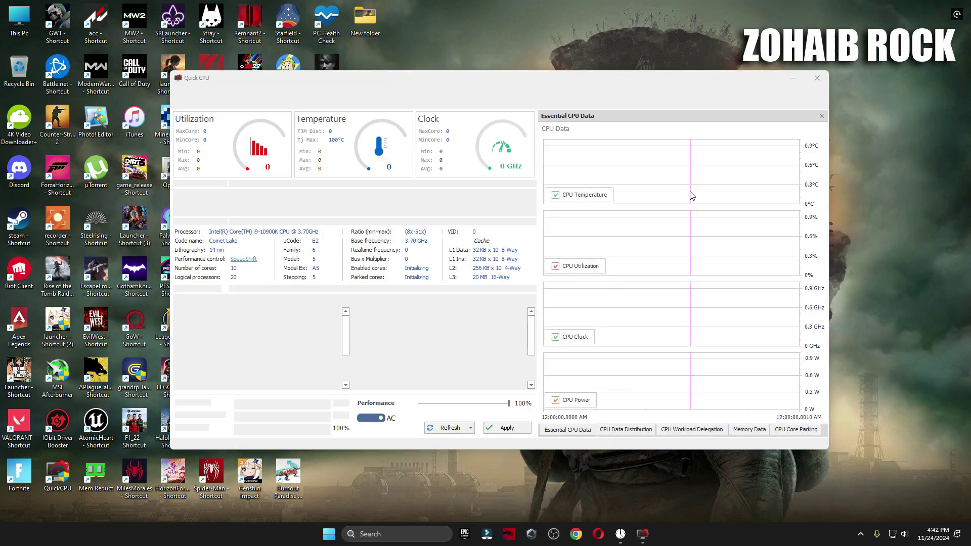
click(572, 297)
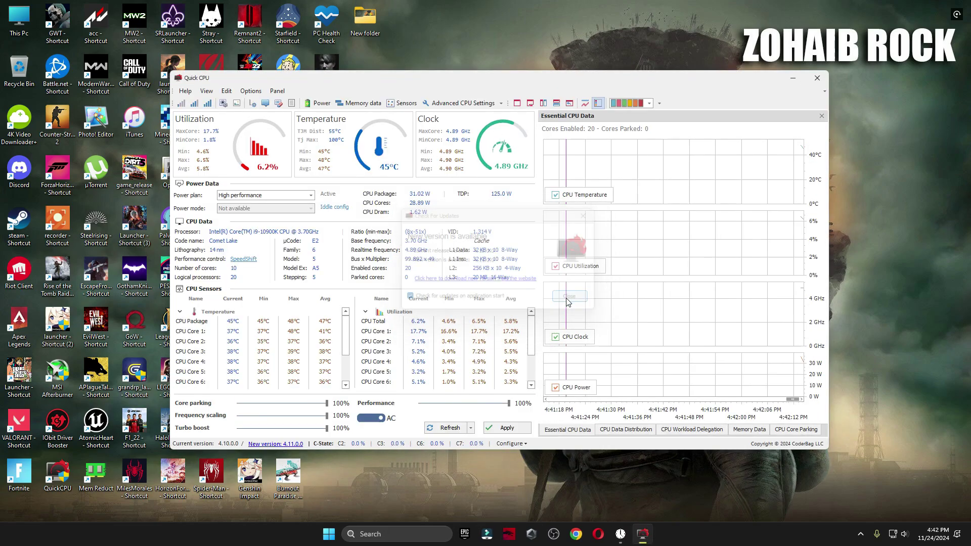
Select the High performance power plan in Quick CPU, keep core parking and frequency scaling at 100%, apply the changes and close the program
click(306, 196)
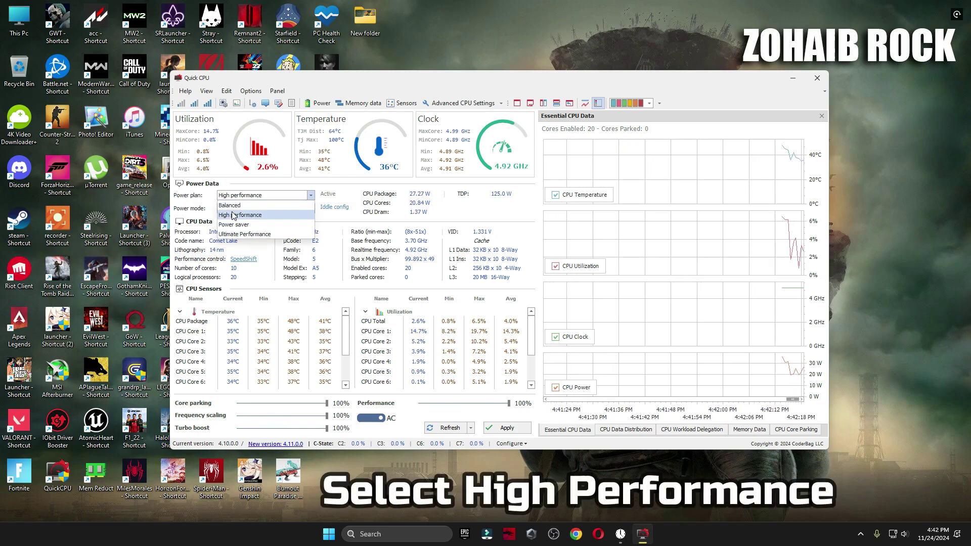
click(261, 215)
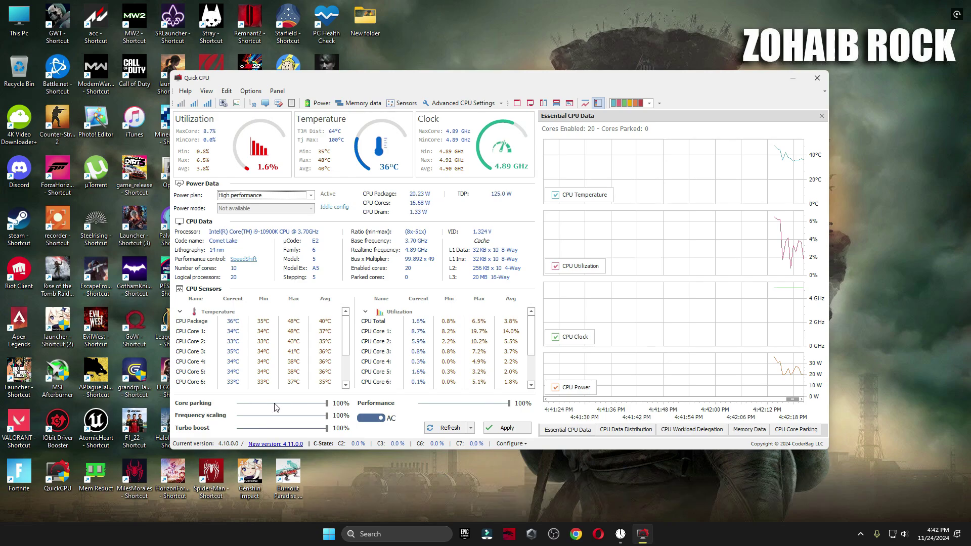
mouse_move(327, 403)
mouse_down()
mouse_move(225, 408)
mouse_move(327, 404)
mouse_up()
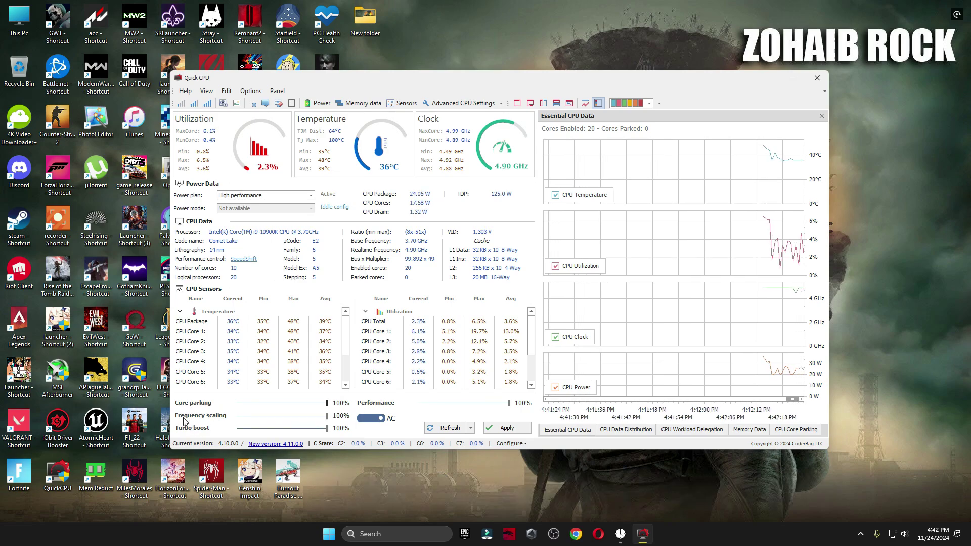
drag(255, 416, 327, 416)
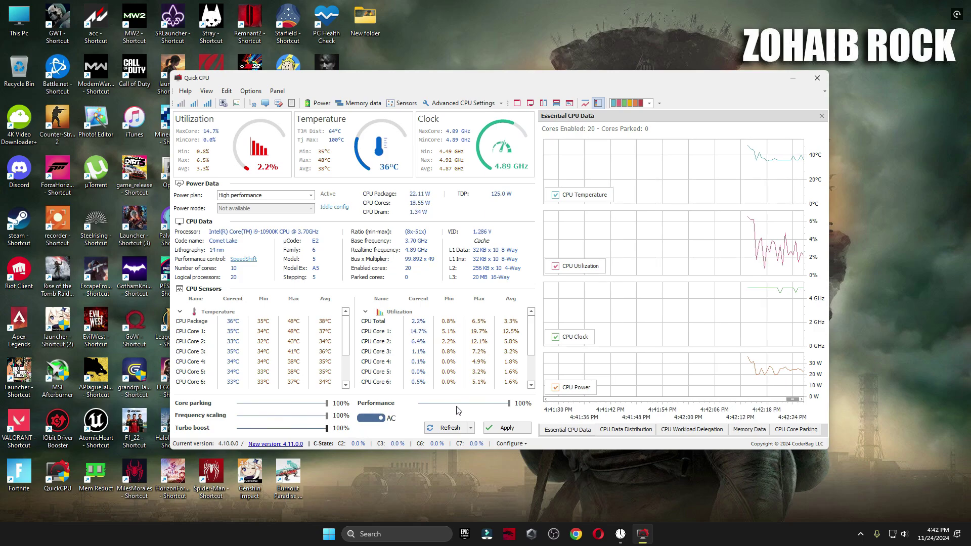
click(515, 426)
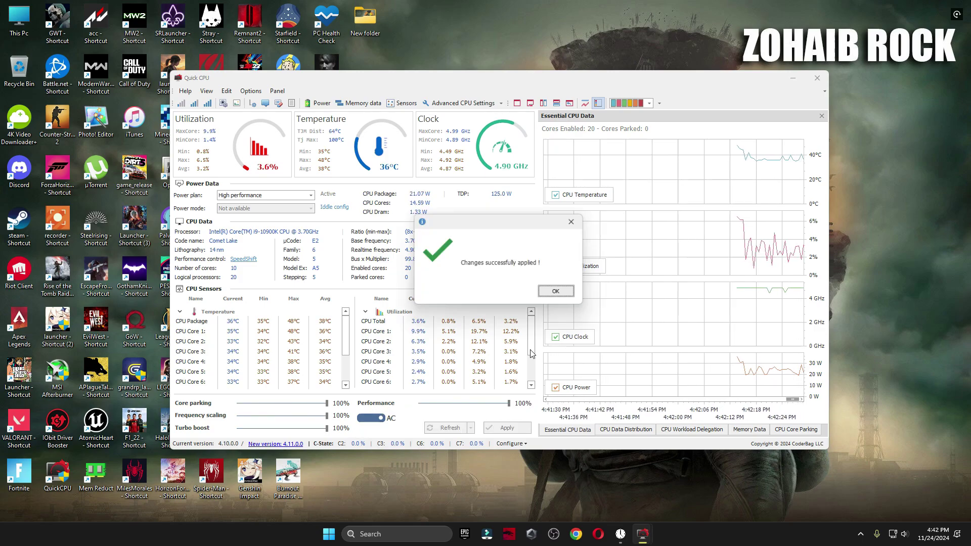
click(558, 292)
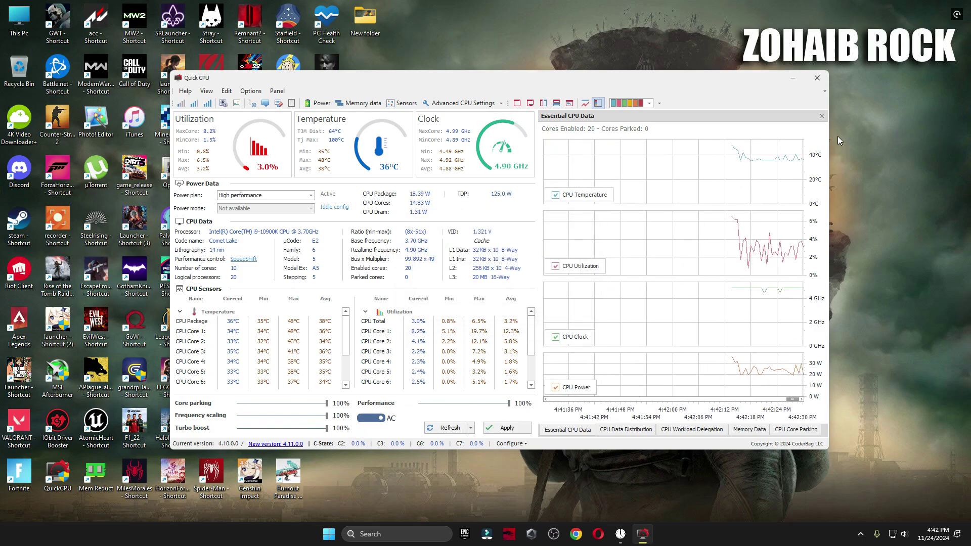
click(817, 78)
Find and open Windows' Choose a power plan page, check that High performance is selected, and close the window
click(375, 533)
text(power)
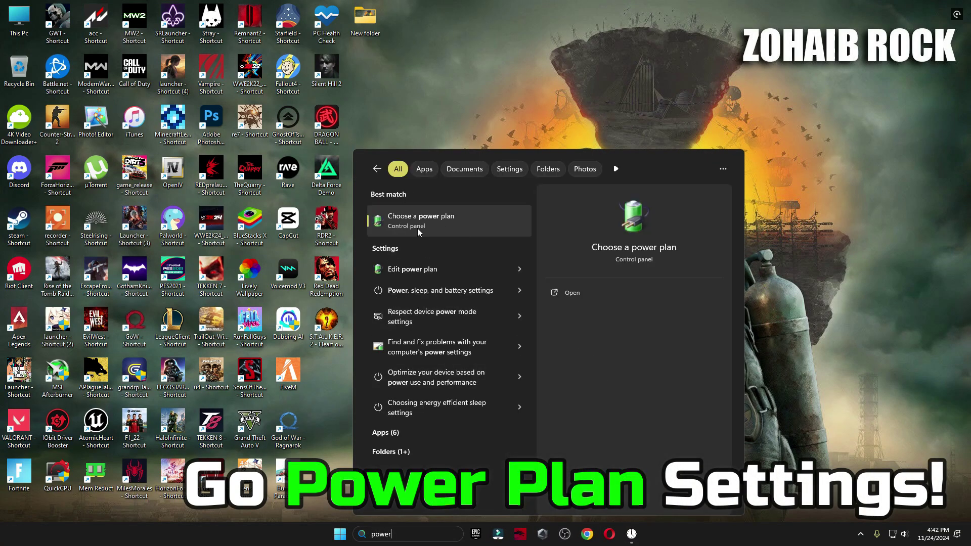
click(448, 220)
click(411, 239)
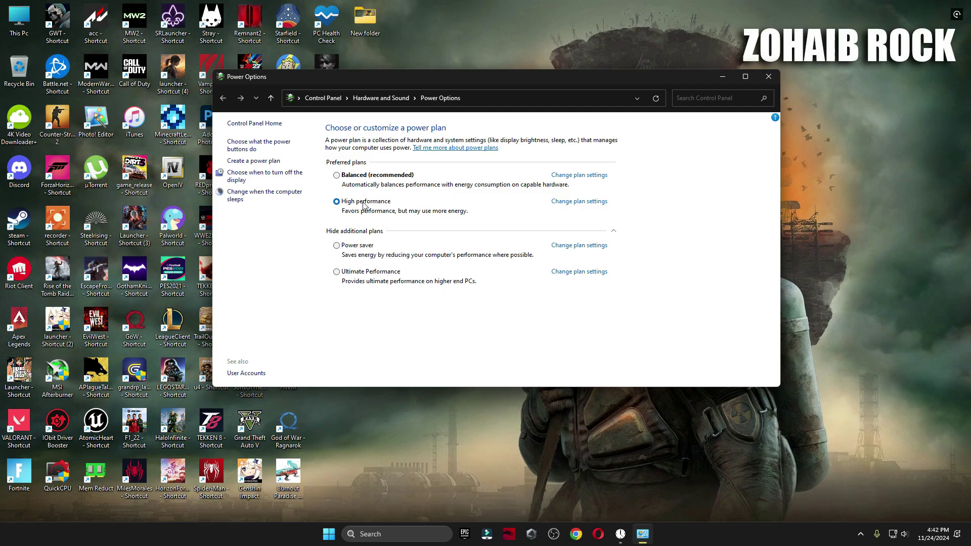
click(613, 232)
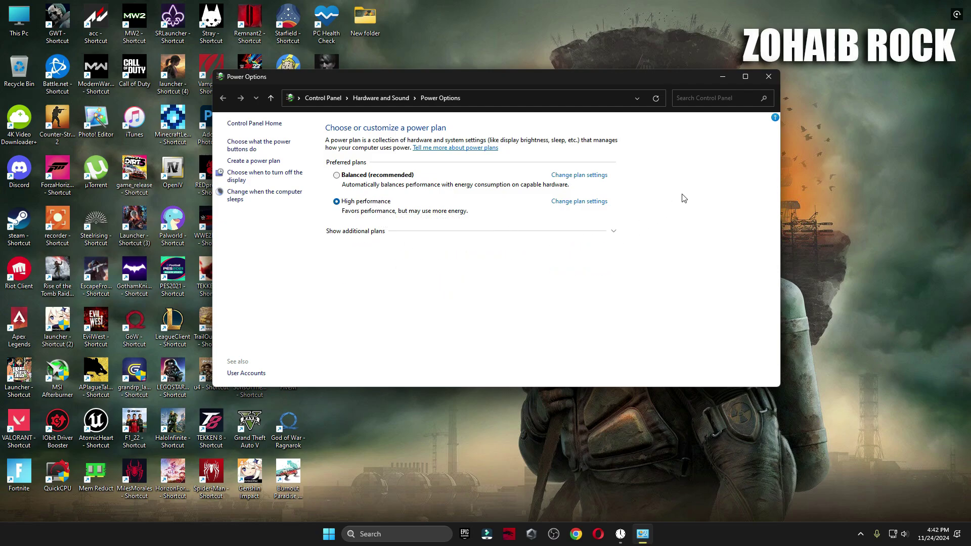
click(768, 78)
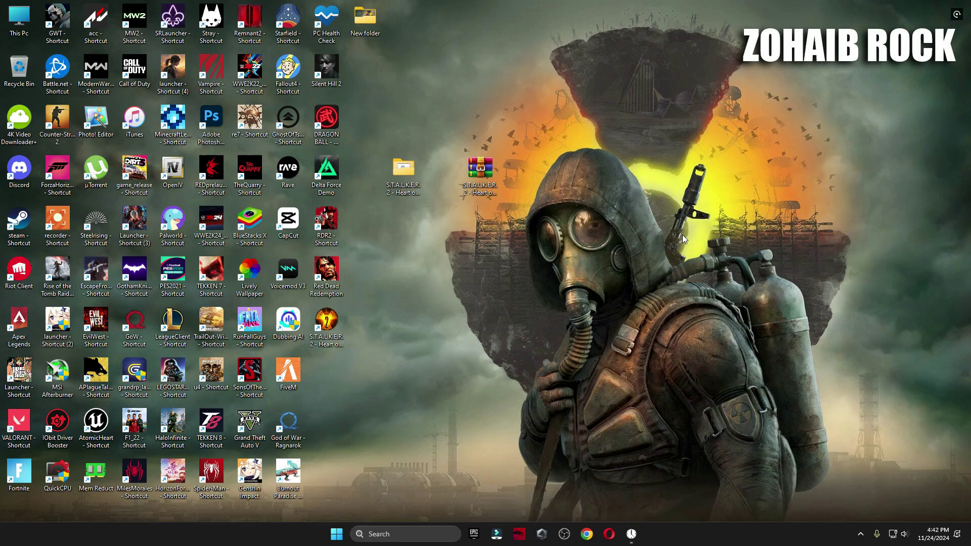
Open M1 Mouse Acceleration from the pack's 6 Mouse & Keyboard Settings folder, review the pointer and button settings, and close the dialog
double_click(404, 175)
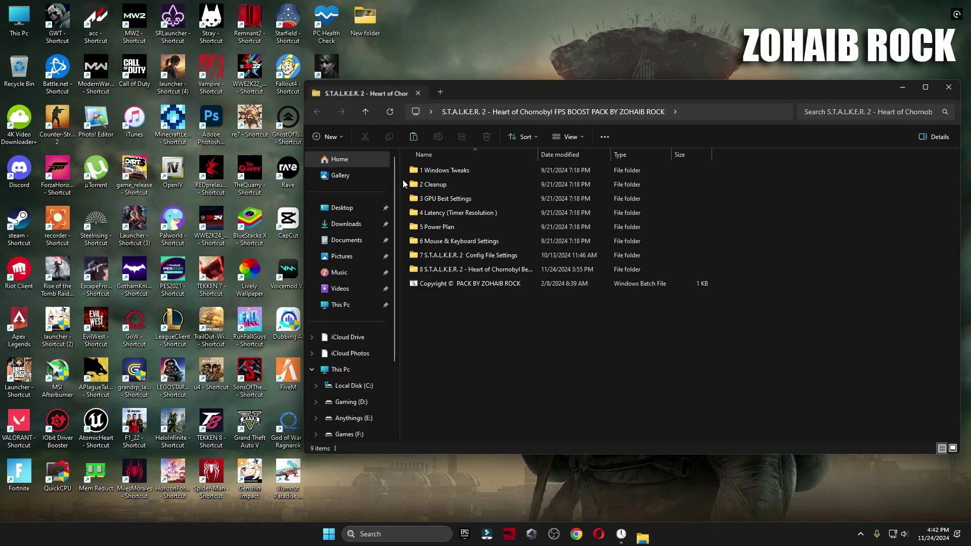
double_click(450, 242)
double_click(490, 187)
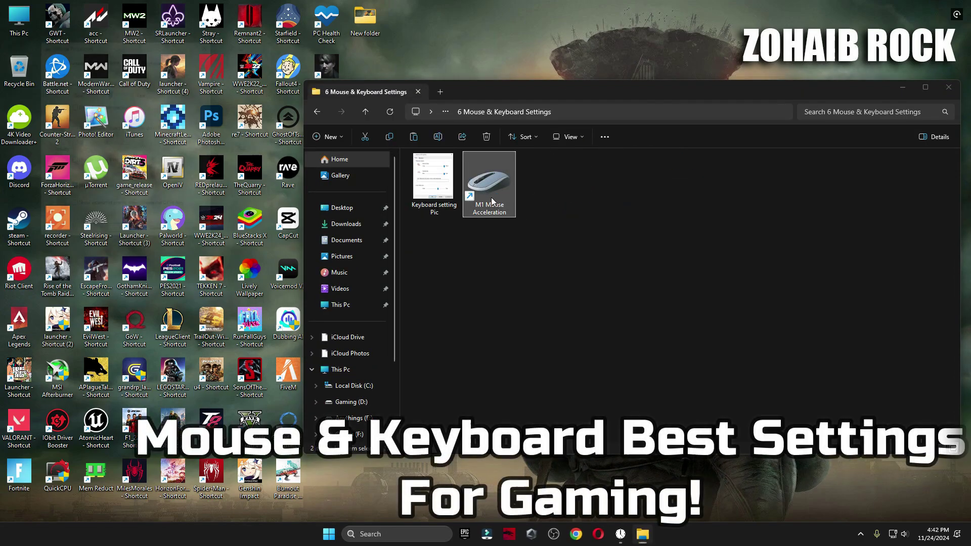
drag(184, 59, 559, 88)
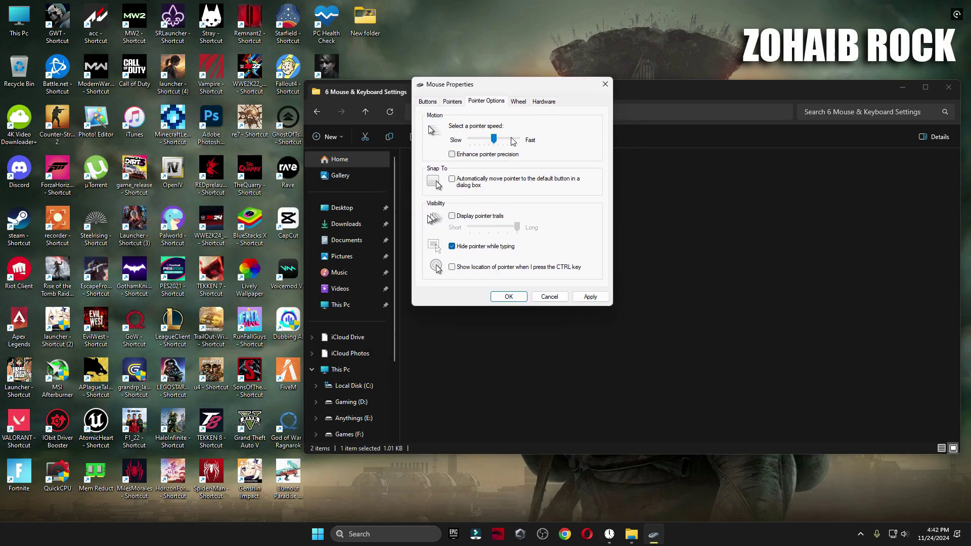
click(427, 102)
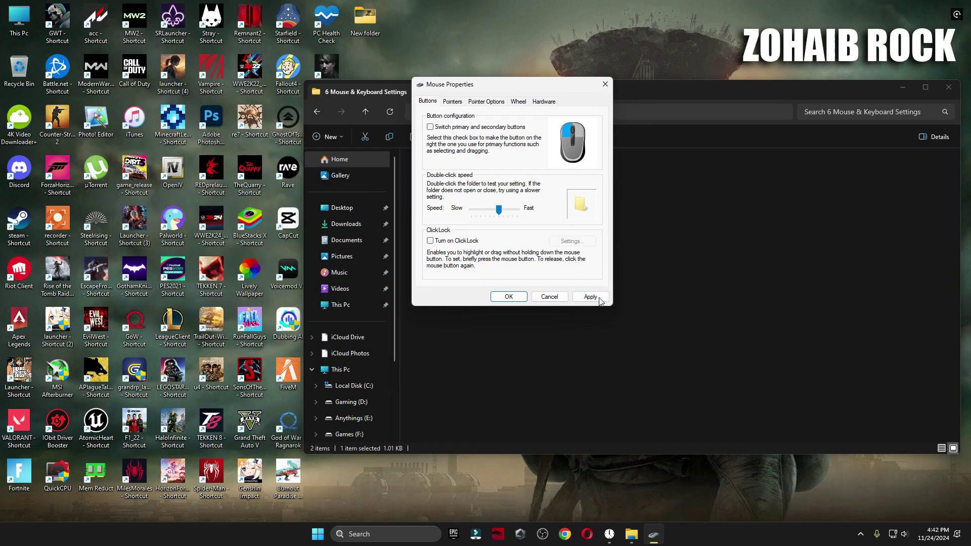
key(Escape)
Open Keyboard setting Pic, compare it with Windows' Keyboard Properties placed beside it, and close both
double_click(447, 200)
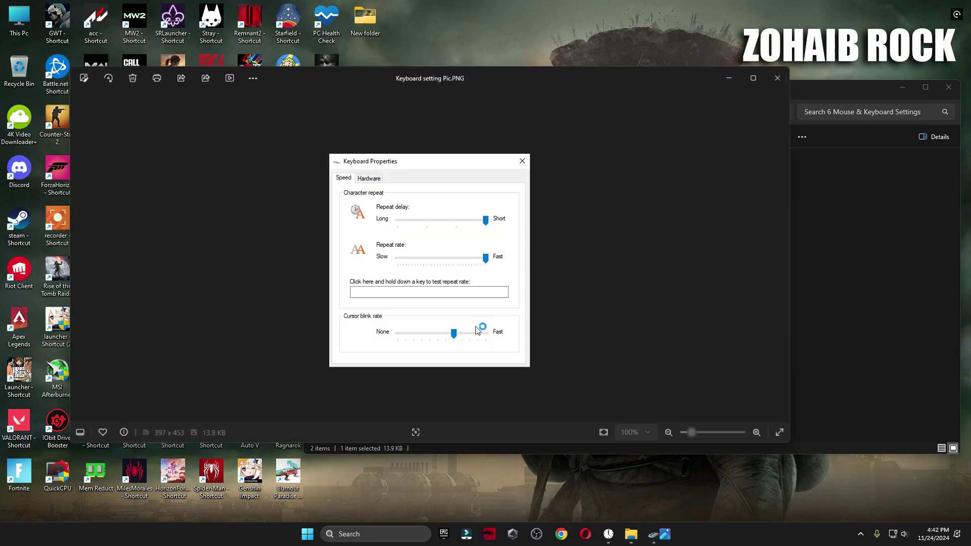
click(406, 535)
text(keyboard)
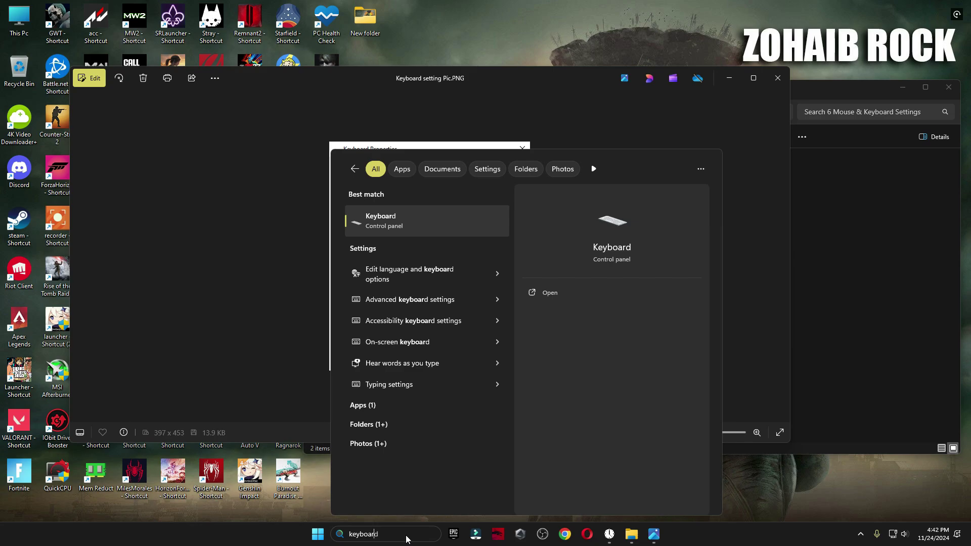
click(383, 220)
drag(200, 63, 677, 152)
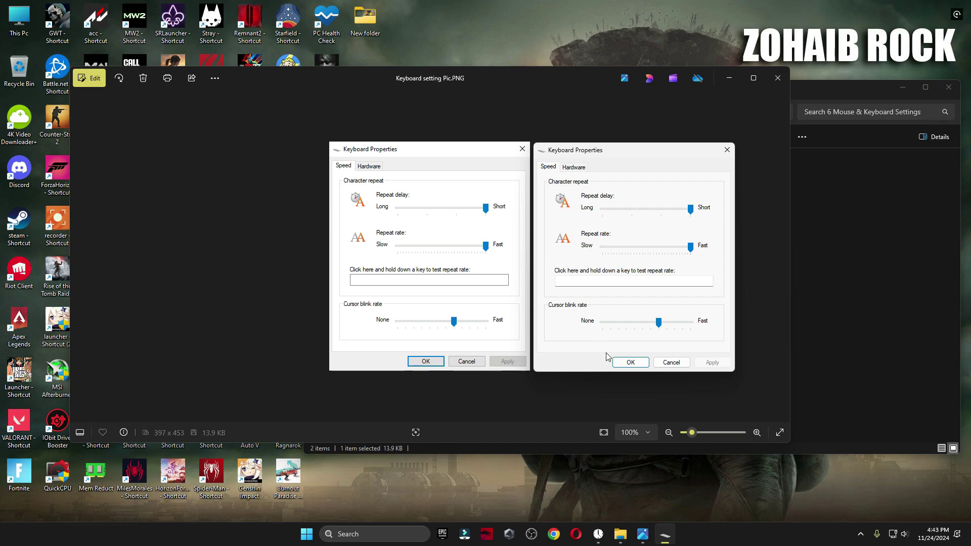
key(Escape)
click(777, 78)
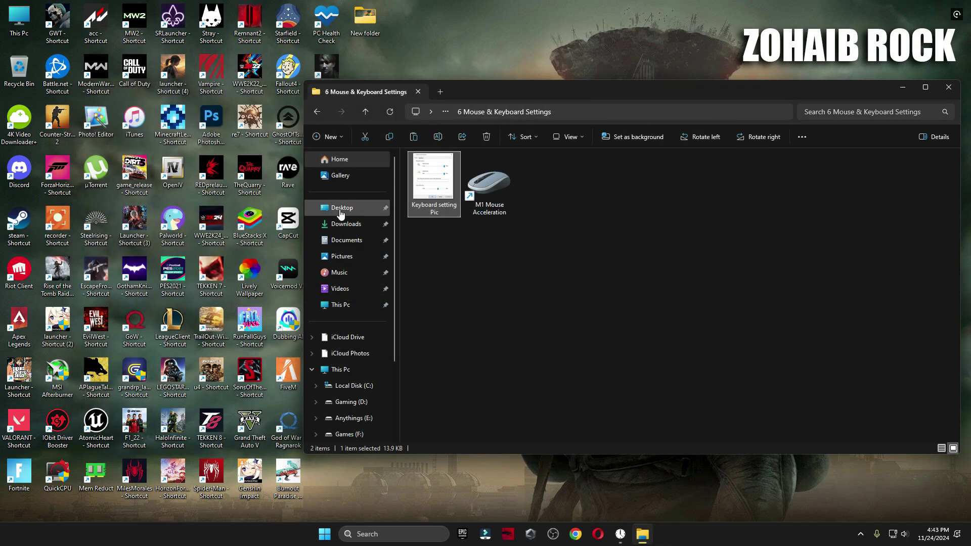
Return to the pack's main folder and copy GameUserSettings from 7 S.T.A.L.K.E.R. 2 Config File Settings, Config, Windows
click(316, 111)
click(469, 255)
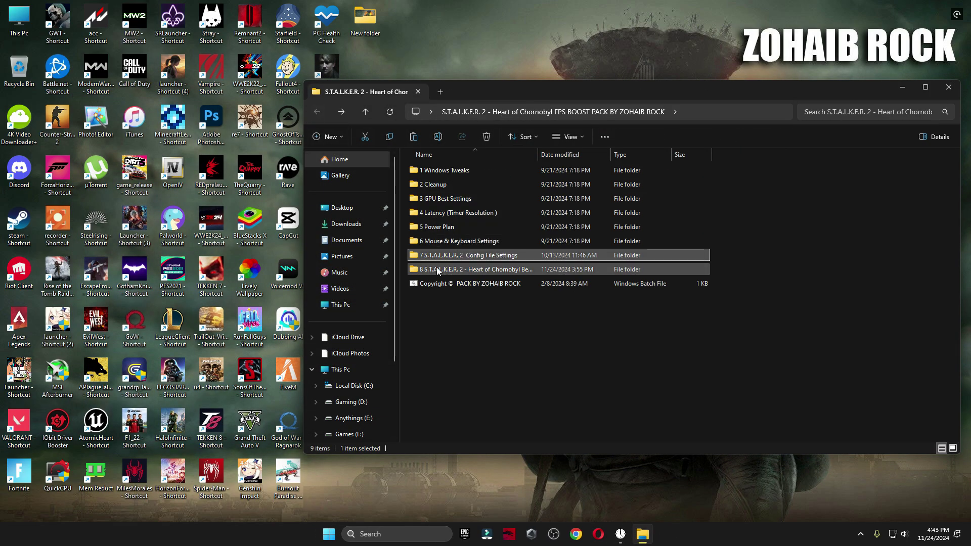
double_click(475, 254)
double_click(430, 169)
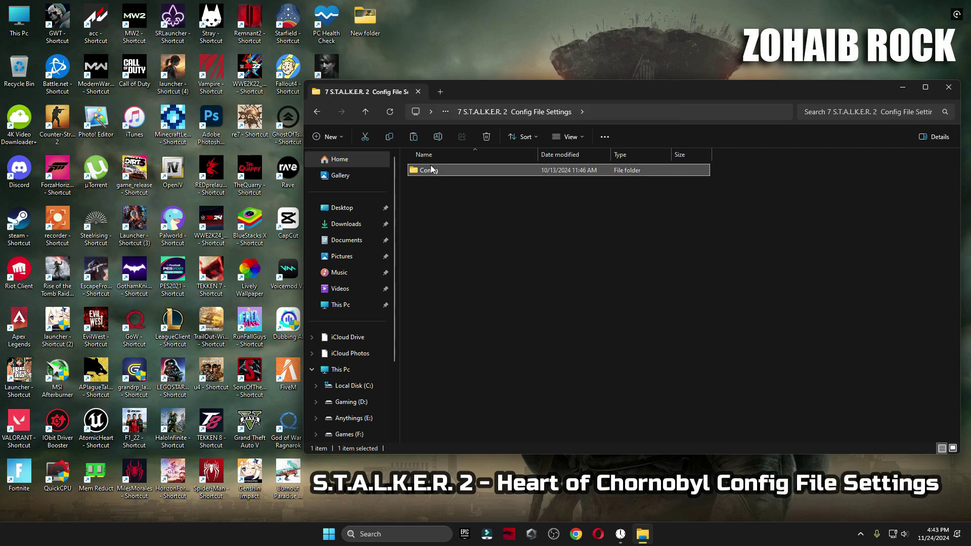
click(431, 171)
double_click(431, 171)
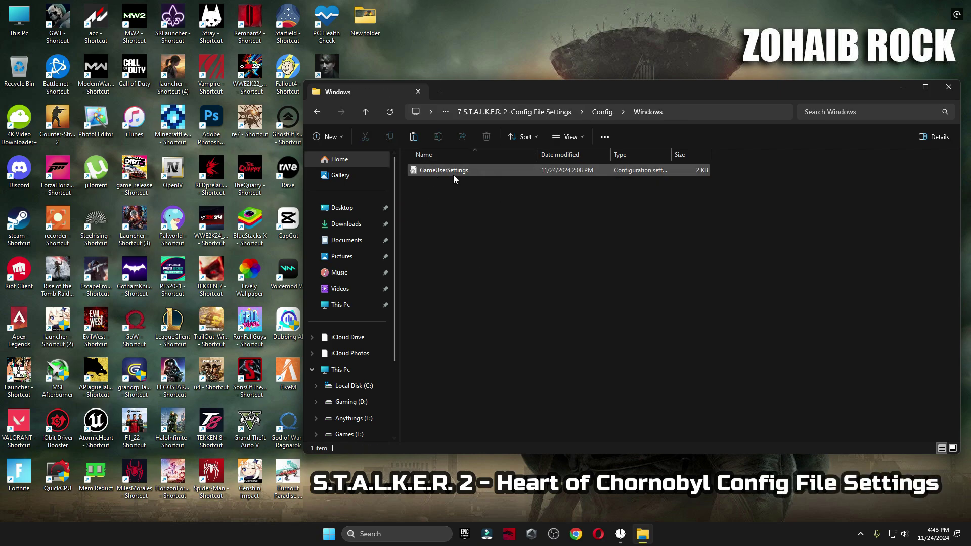
right_click(428, 170)
click(459, 180)
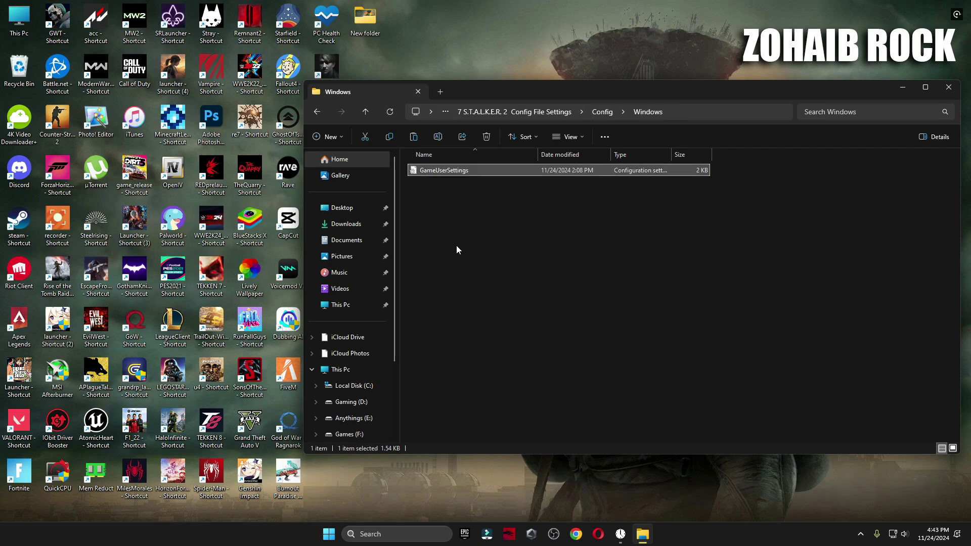
Find the Windows Run dialog, move it over the folder window, and use it to open the appdata folder
click(392, 535)
text(run)
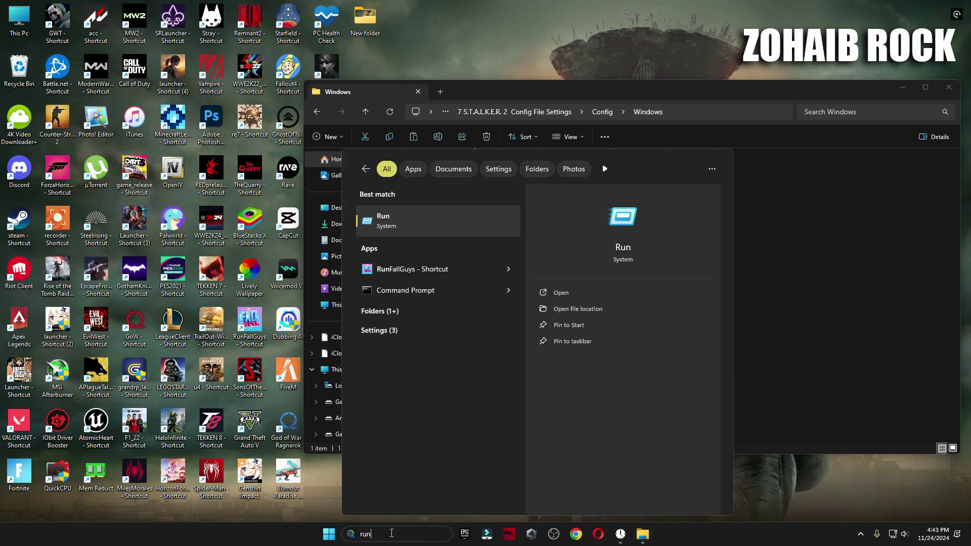
click(388, 216)
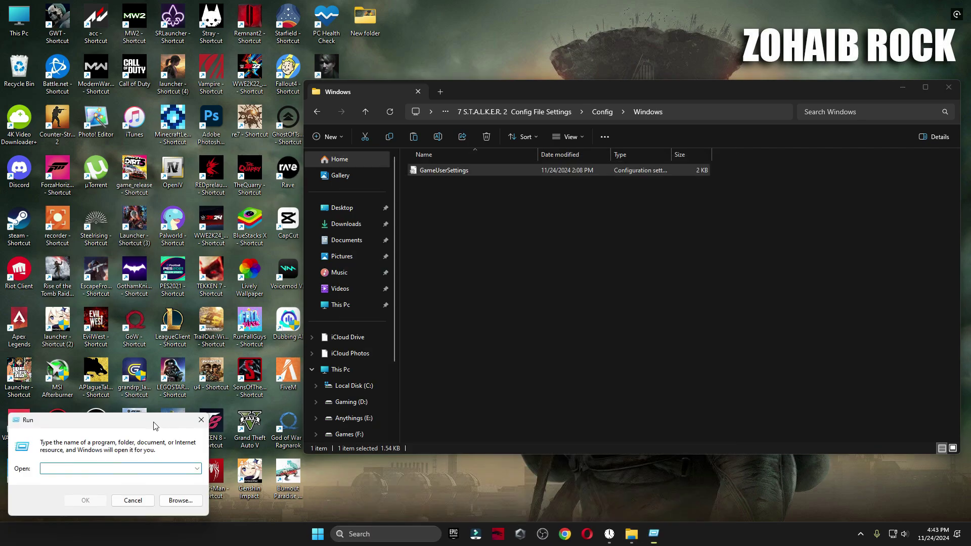
drag(157, 420, 584, 205)
text(appdata)
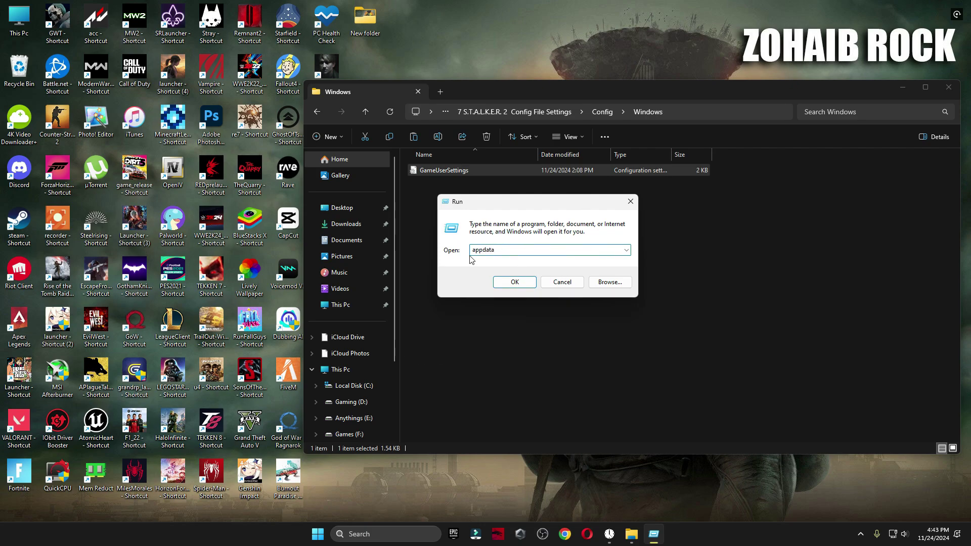
click(519, 285)
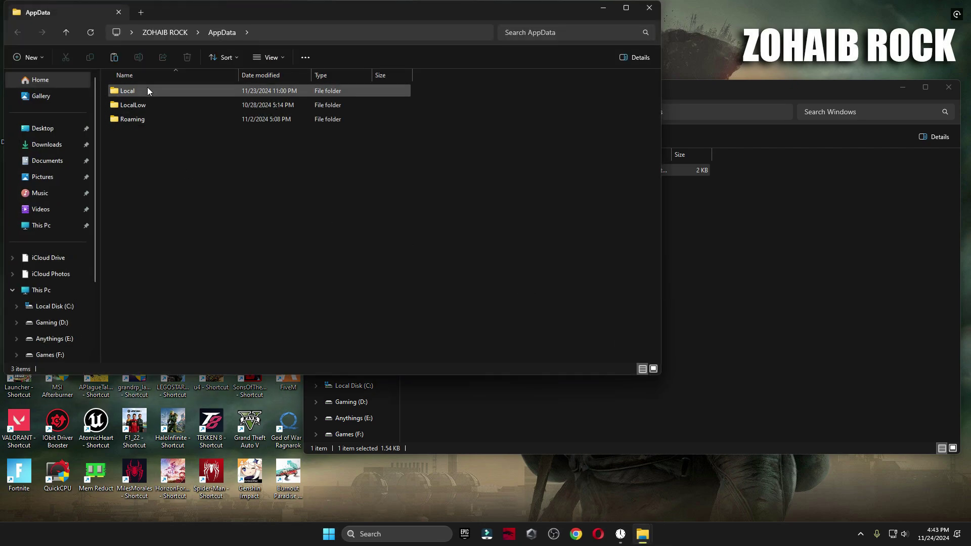
Browse from AppData through Local, Stalker2, Saved and Config to the game's Windows configuration folder
click(140, 90)
double_click(140, 91)
scroll(144, 117, down, 15)
click(134, 102)
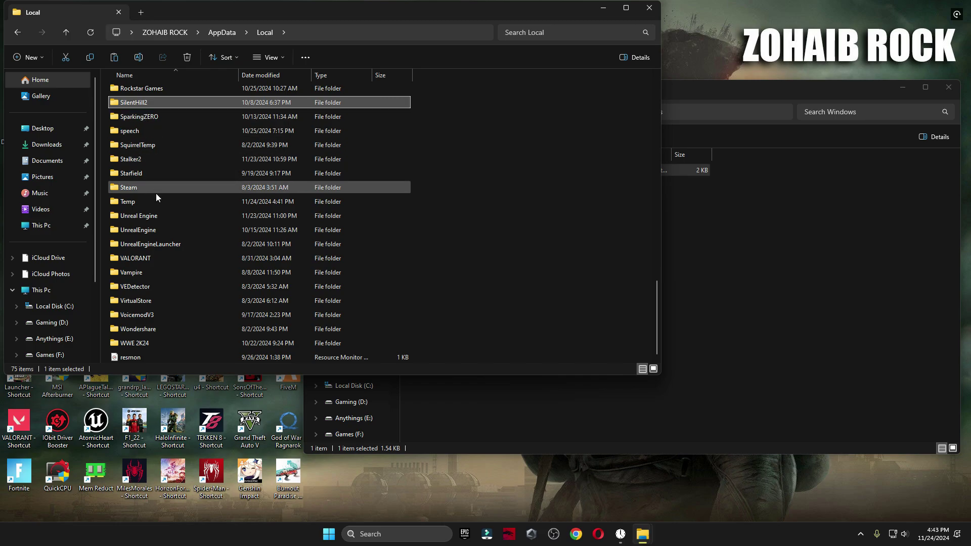
click(139, 163)
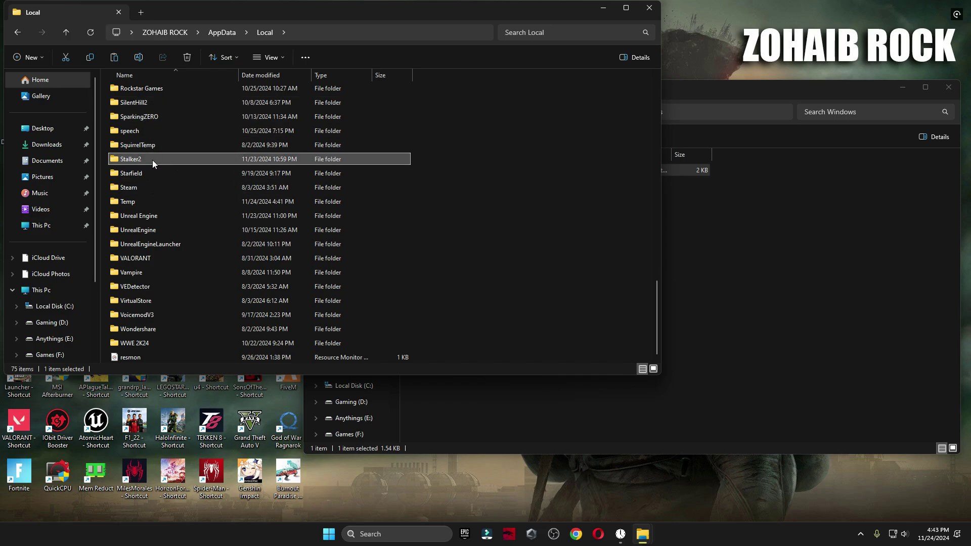
double_click(147, 160)
double_click(154, 91)
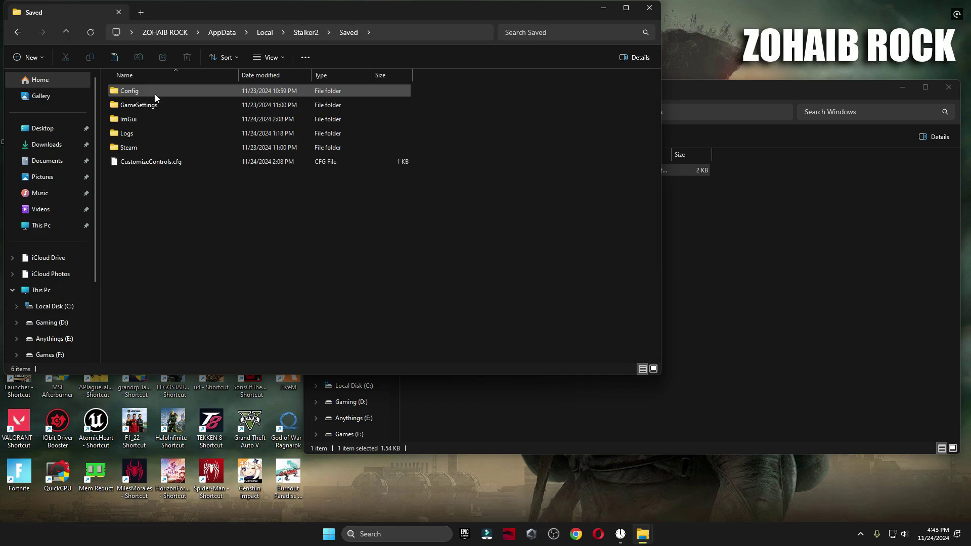
double_click(156, 92)
double_click(187, 105)
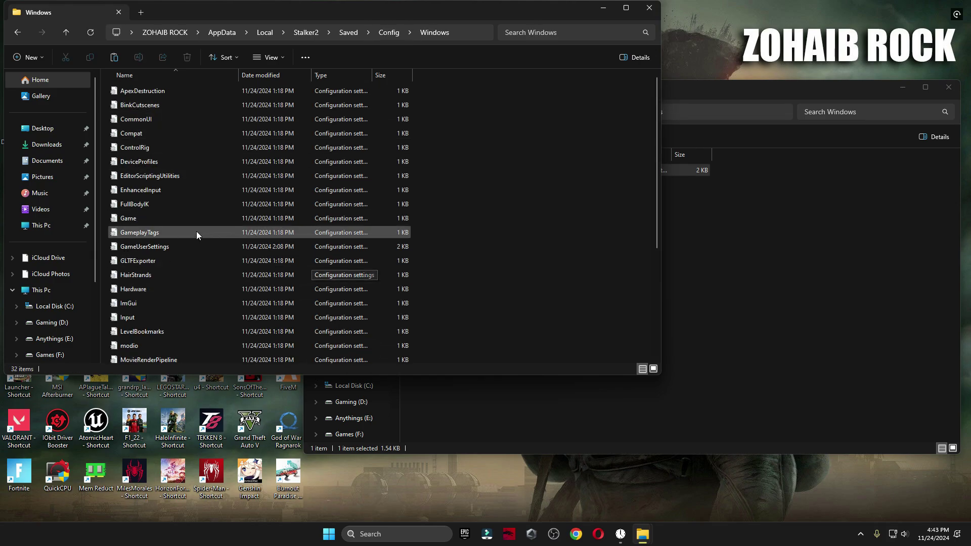
Paste the copied GameUserSettings file into the game's configuration folder, replacing the existing file, and close that window
right_click(496, 188)
click(504, 198)
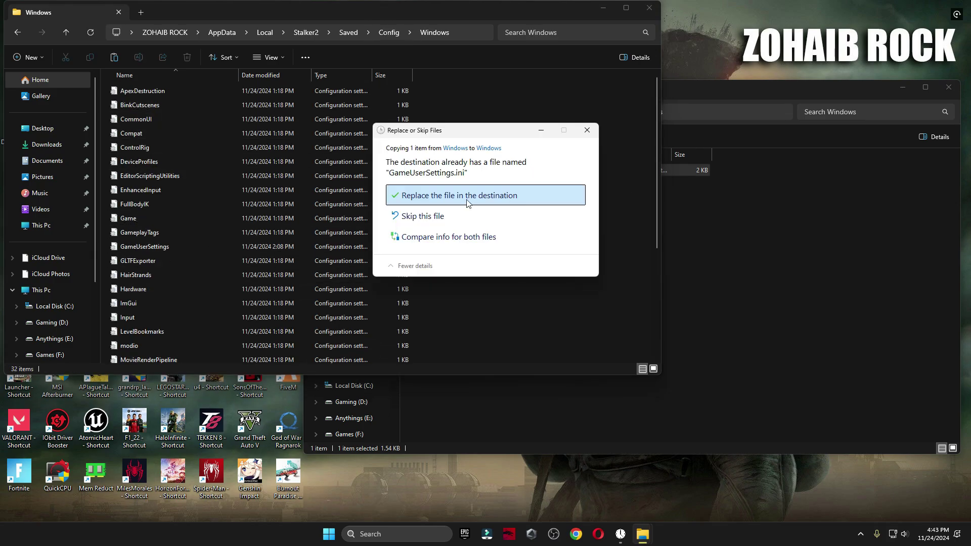
click(468, 192)
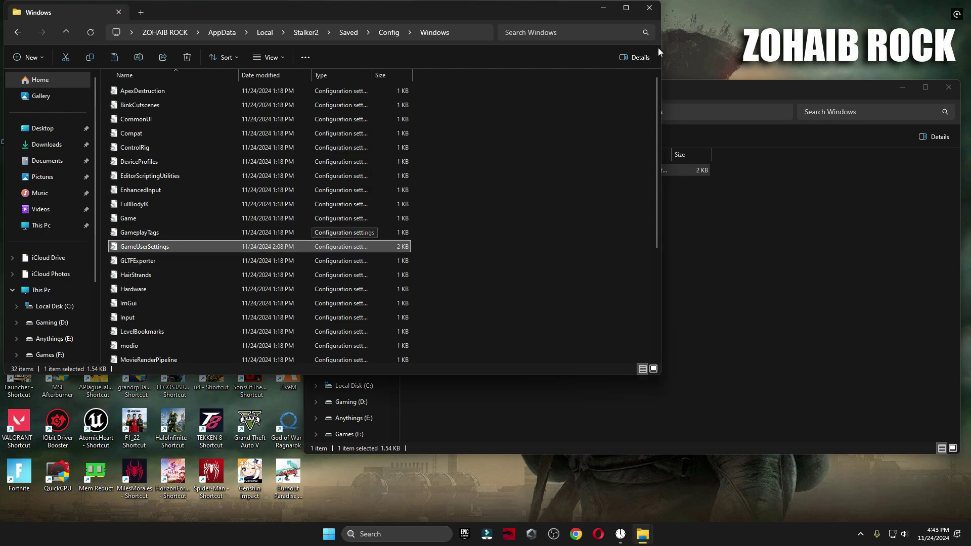
click(642, 10)
Return to the pack's main folder and open the Display Settings 1 picture from 8 S.T.A.L.K.E.R. 2 - Heart of Chornobyl Best Settings PICS
key(alt+Left)
key(alt+Left)
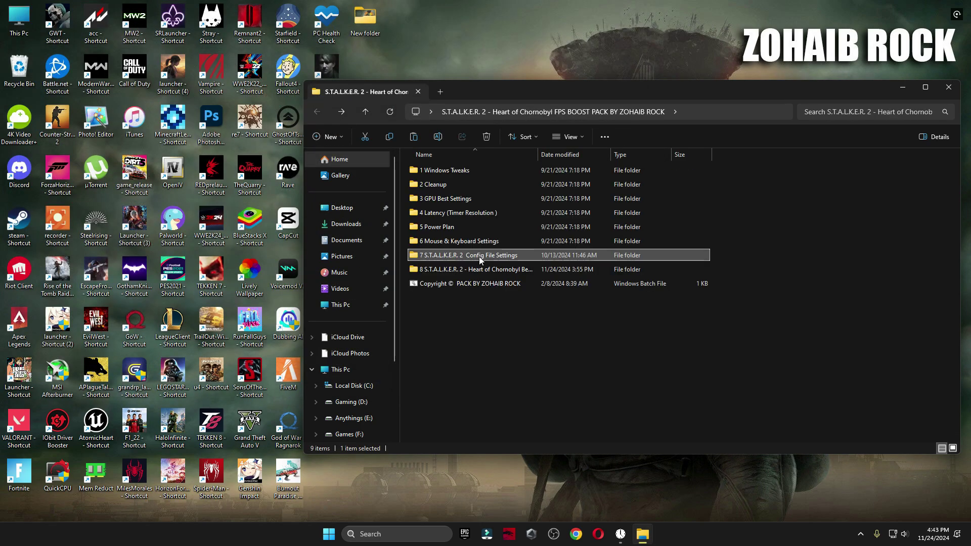
double_click(489, 269)
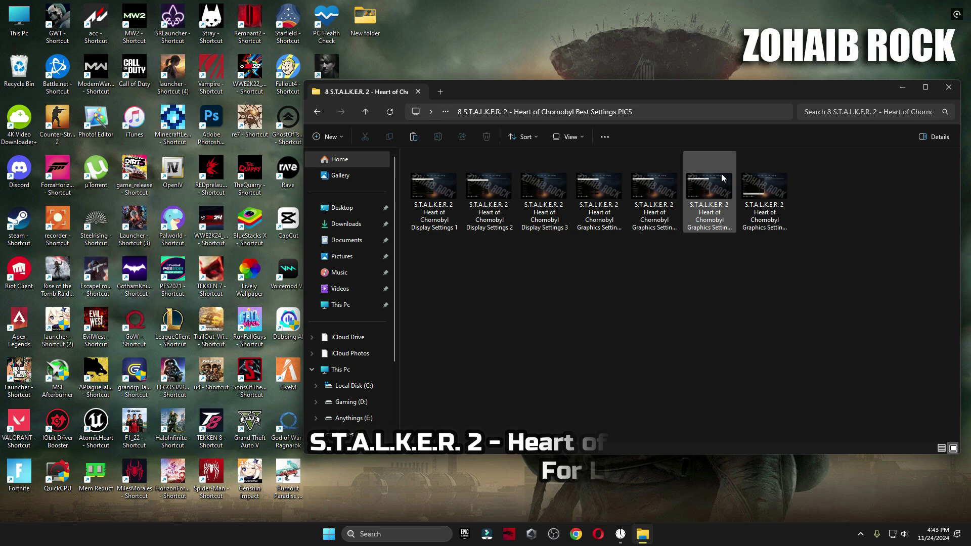
double_click(430, 212)
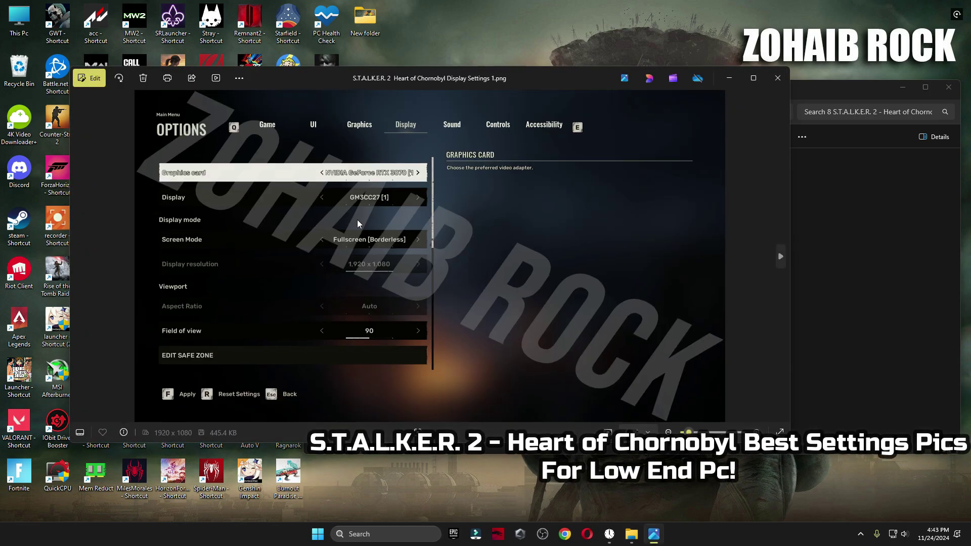
Look through the remaining recommended Display and Graphics settings pictures up to Graphics Settings 7, and close the picture viewer
key(Right)
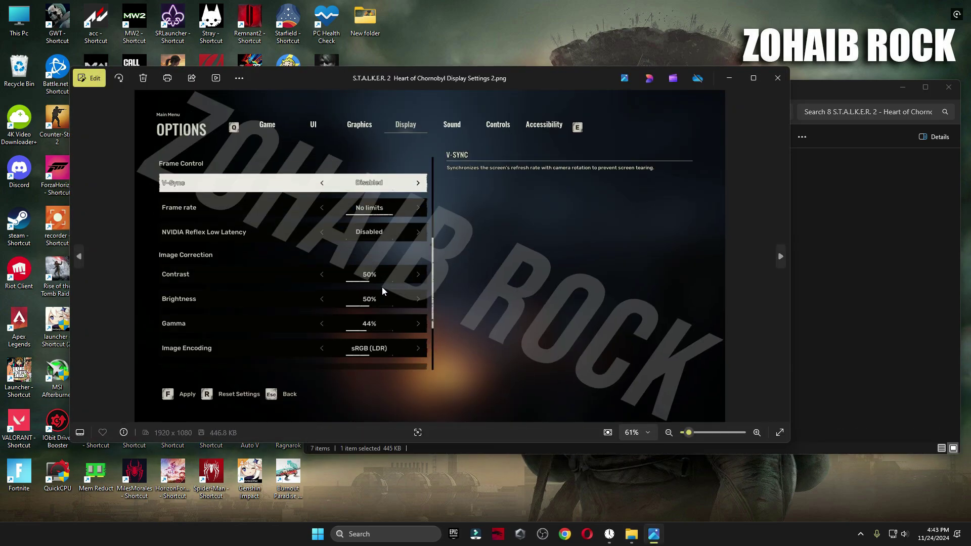
key(Right)
key(Right)
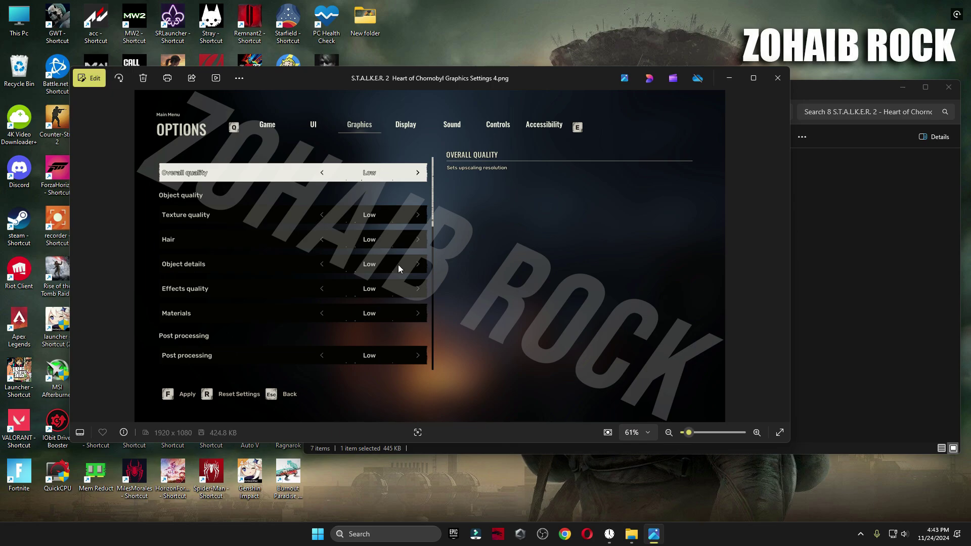
key(Right)
key(Right)
key(Right)
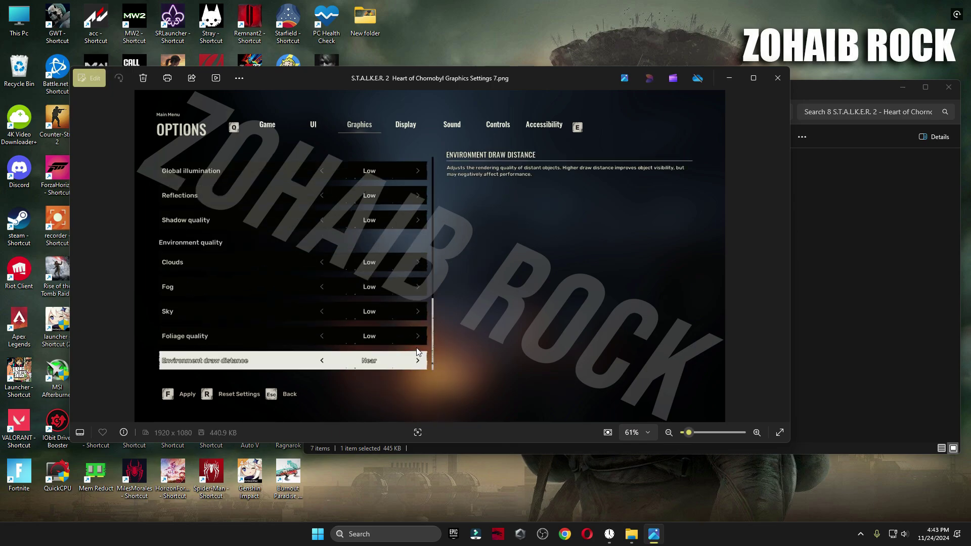
click(776, 81)
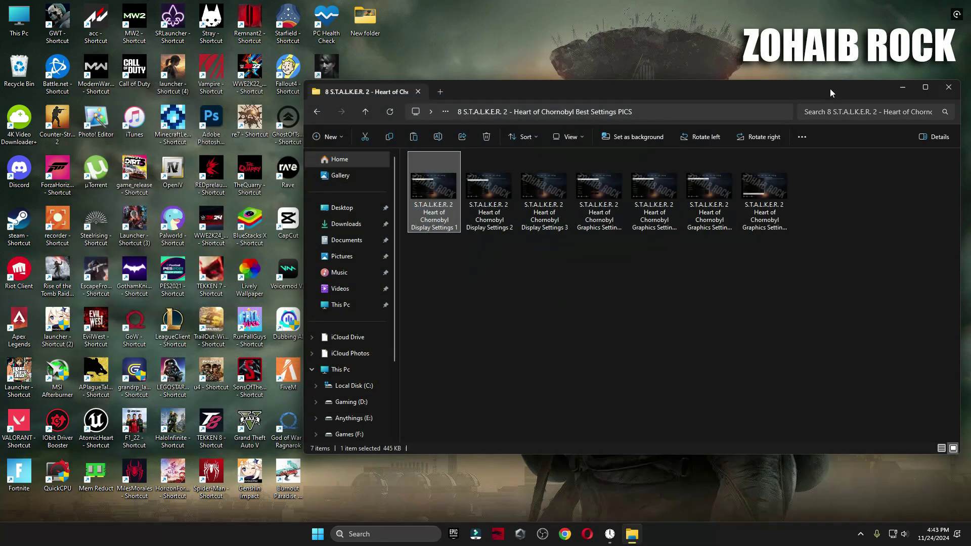
Close the settings pictures folder and open the Windows power options for restarting the computer
click(955, 91)
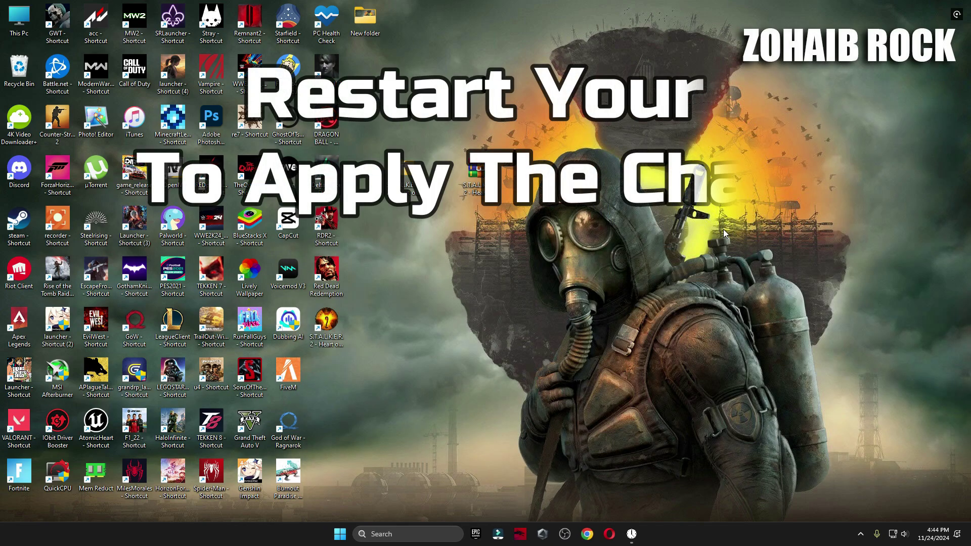
click(340, 533)
click(610, 500)
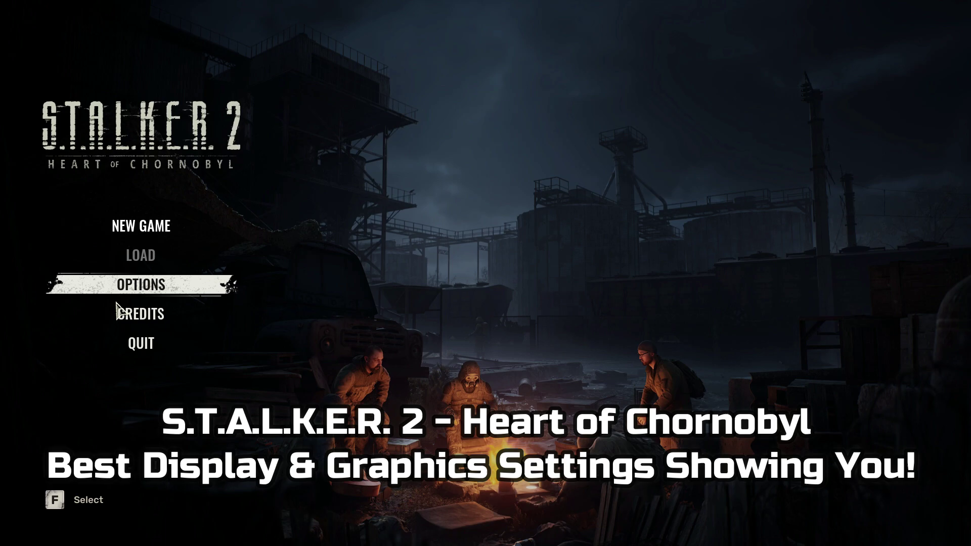
Switch to S.T.A.L.K.E.R. 2 and open the Display settings in the game's options
click(156, 293)
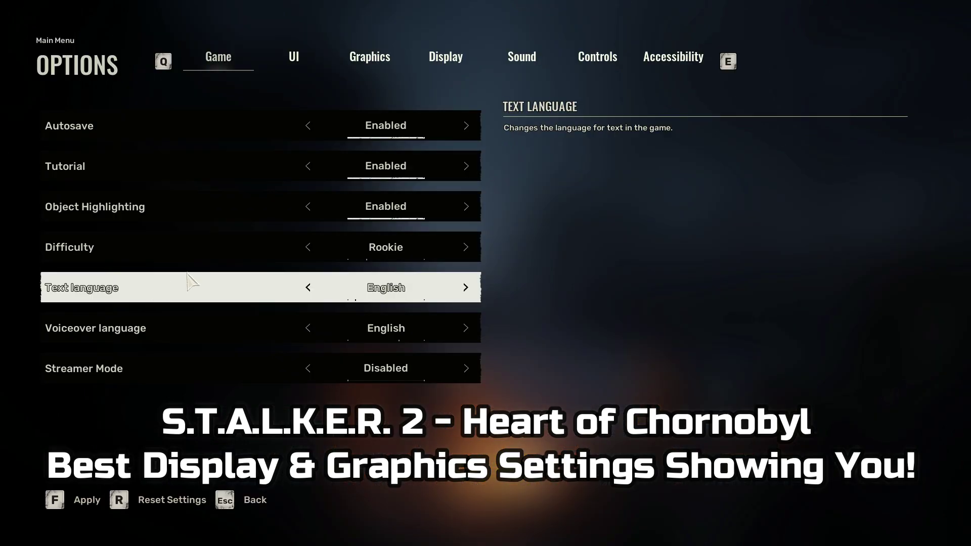
click(377, 55)
click(448, 60)
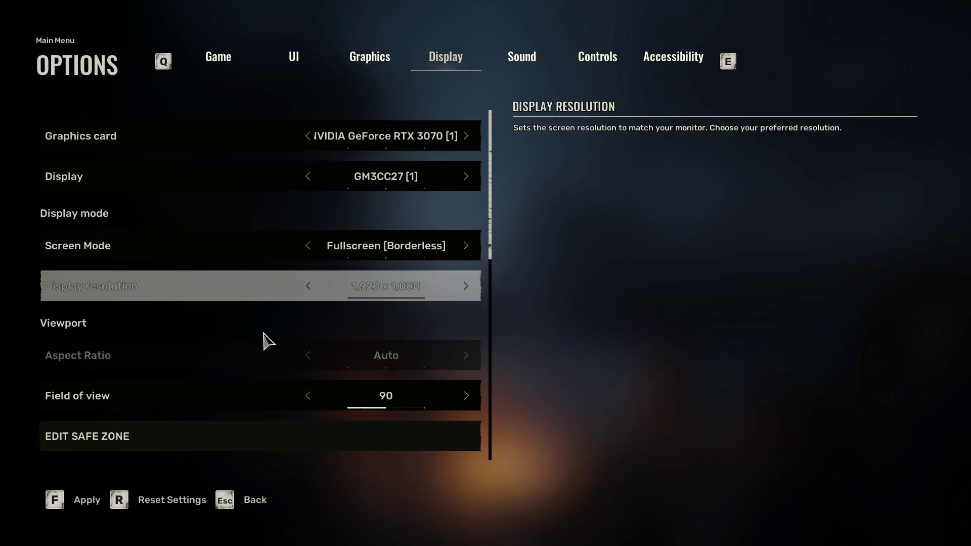
Try raising the viewport's field of view to 110
click(466, 396)
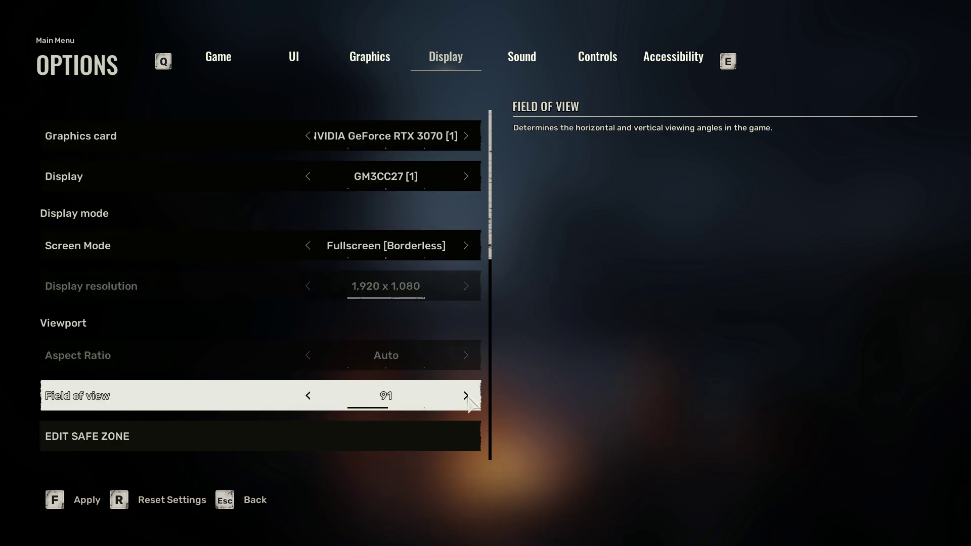
click(465, 396)
click(465, 396)
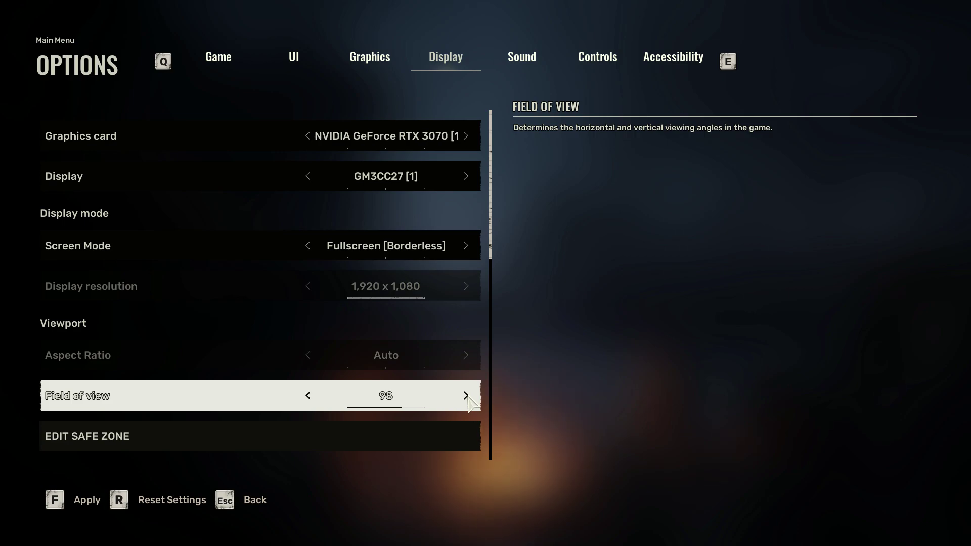
click(466, 396)
click(466, 396)
click(466, 397)
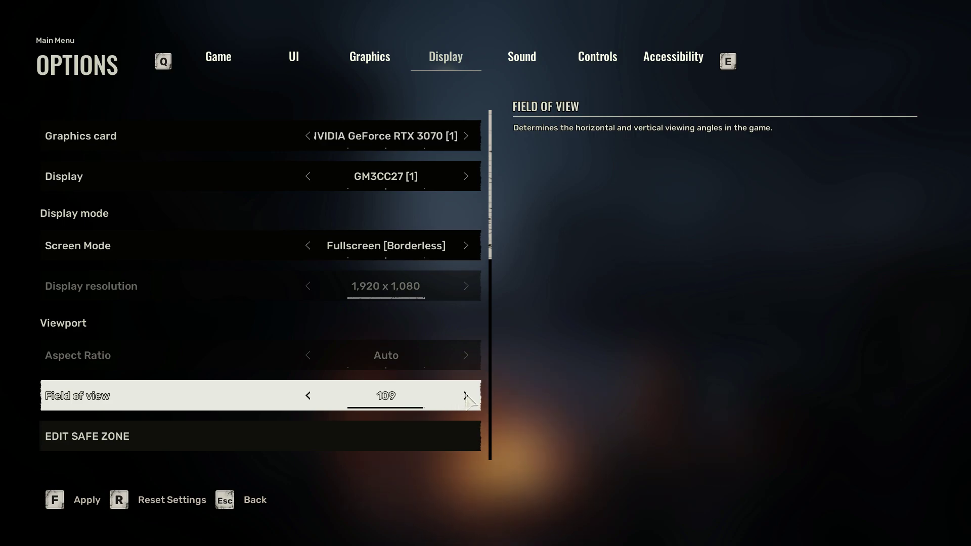
click(466, 396)
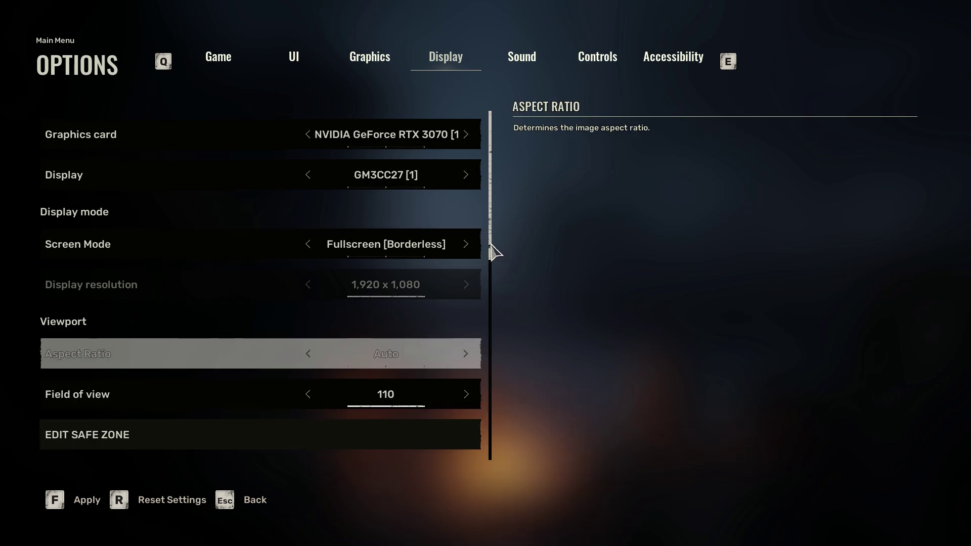
Review the frame control, image correction and HDR settings among the display options
drag(494, 251, 494, 330)
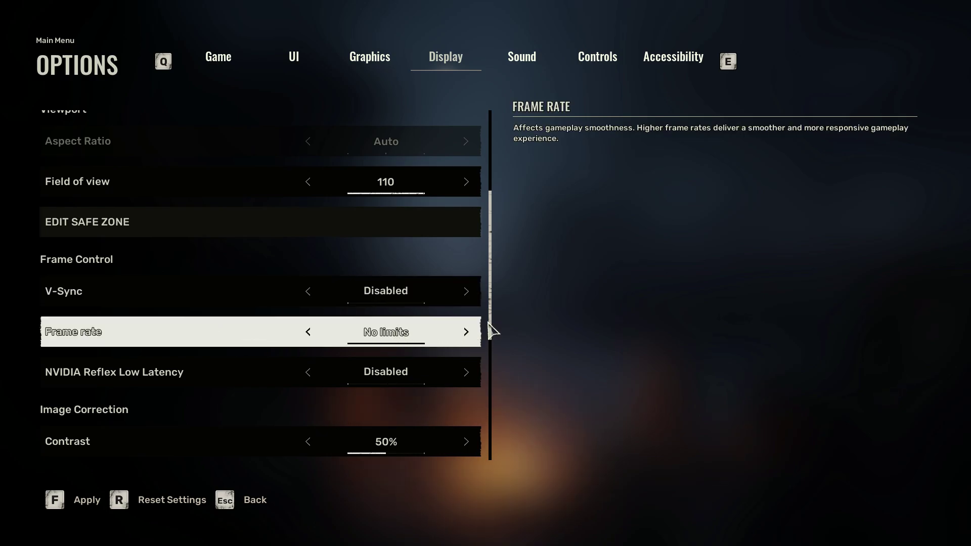
scroll(493, 331, down, 3)
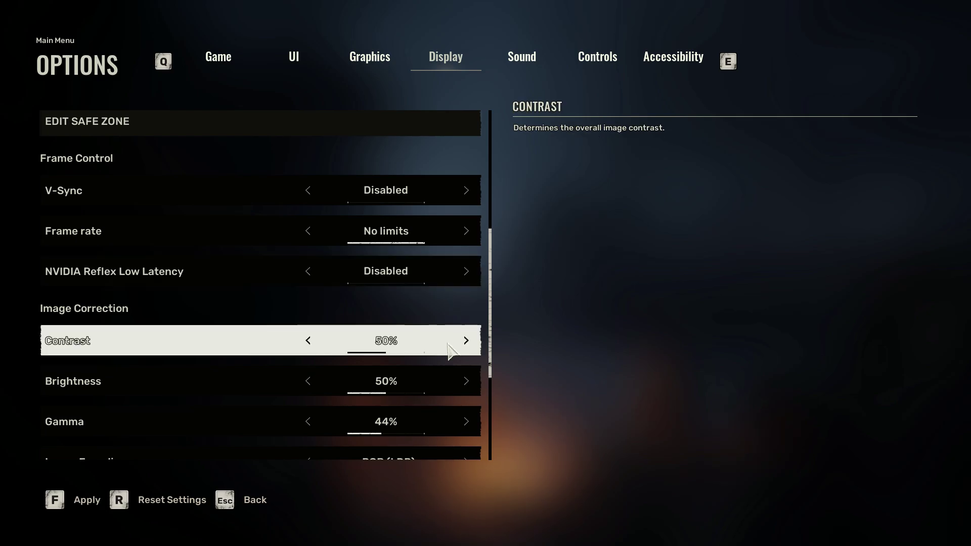
scroll(494, 347, down, 6)
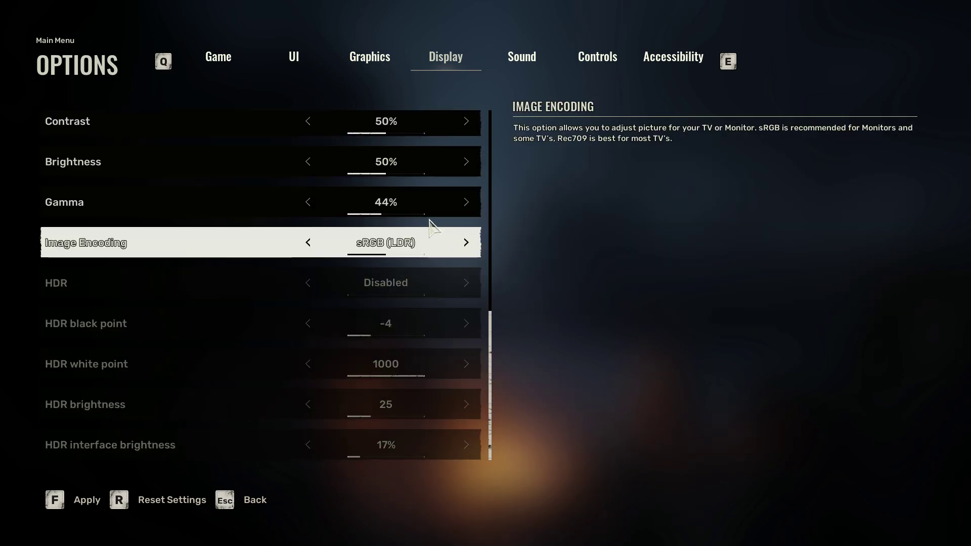
Switch to the graphics settings, discarding the unsaved display changes, and set Overall quality to Low
click(369, 59)
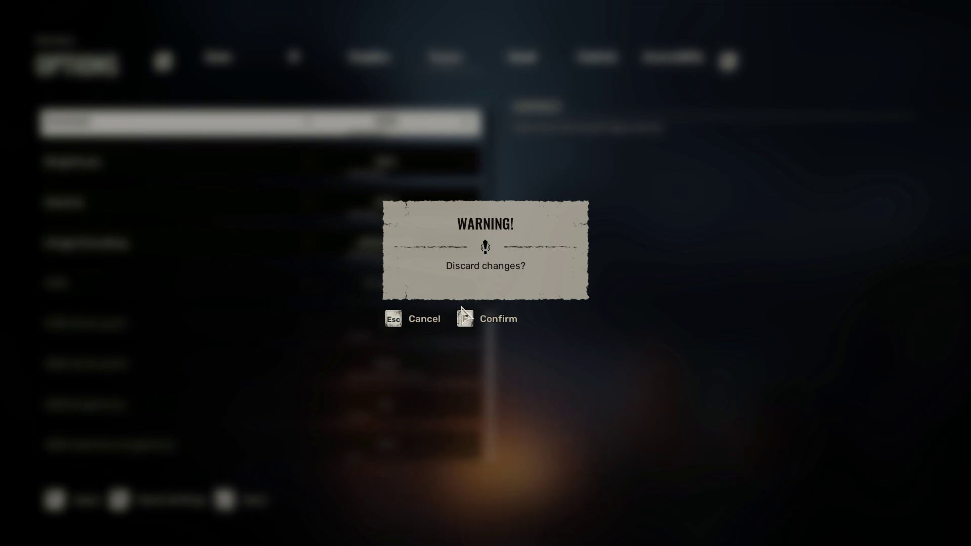
click(458, 324)
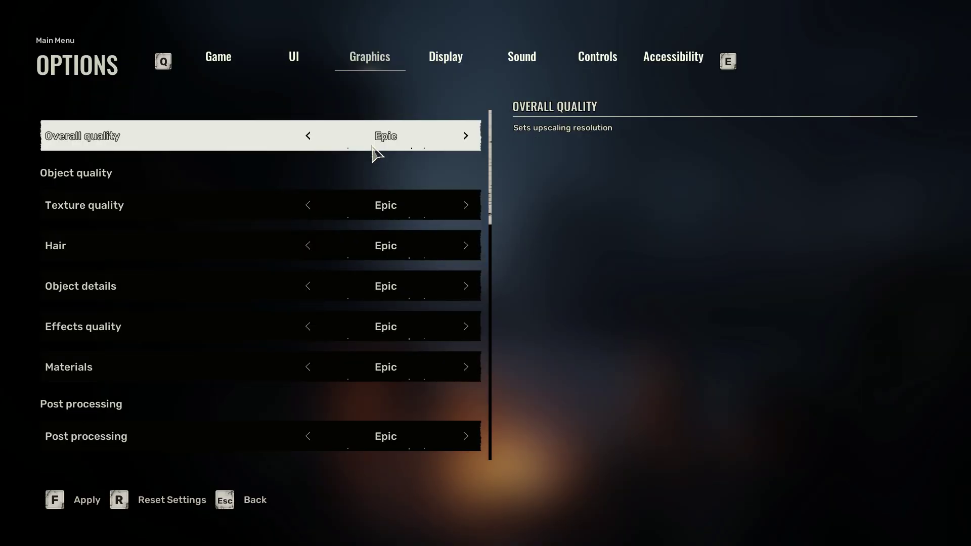
click(308, 135)
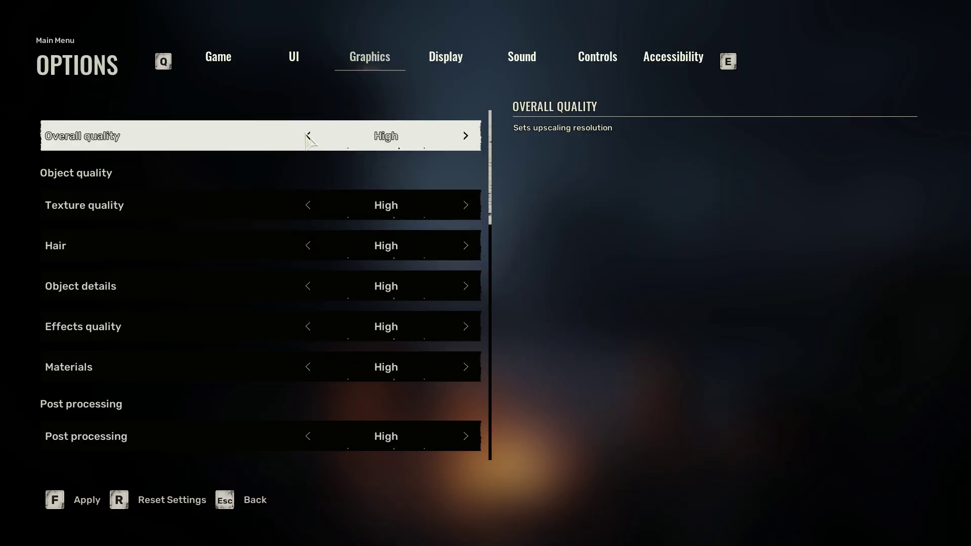
click(308, 136)
click(308, 135)
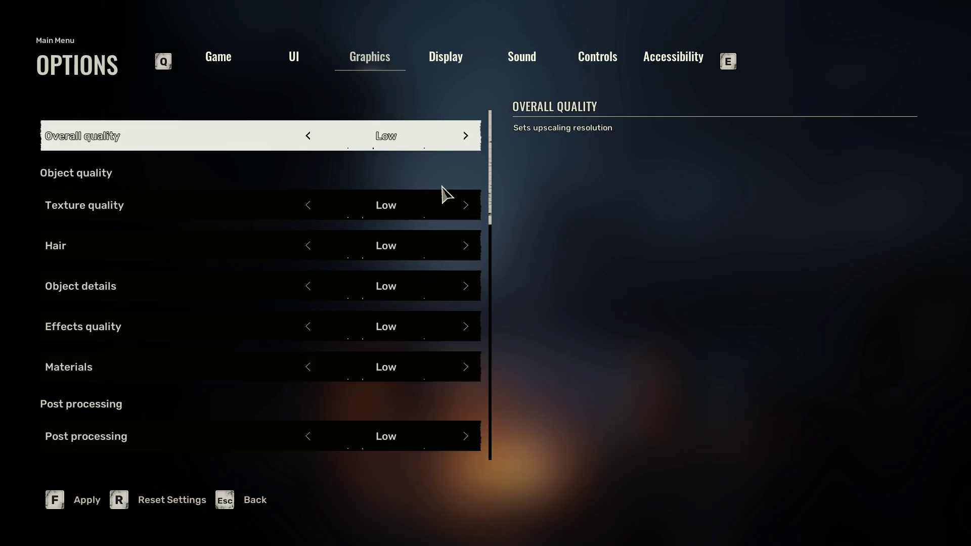
Check the remaining graphics settings, apply the changes and return to the game's main menu
drag(490, 199, 499, 281)
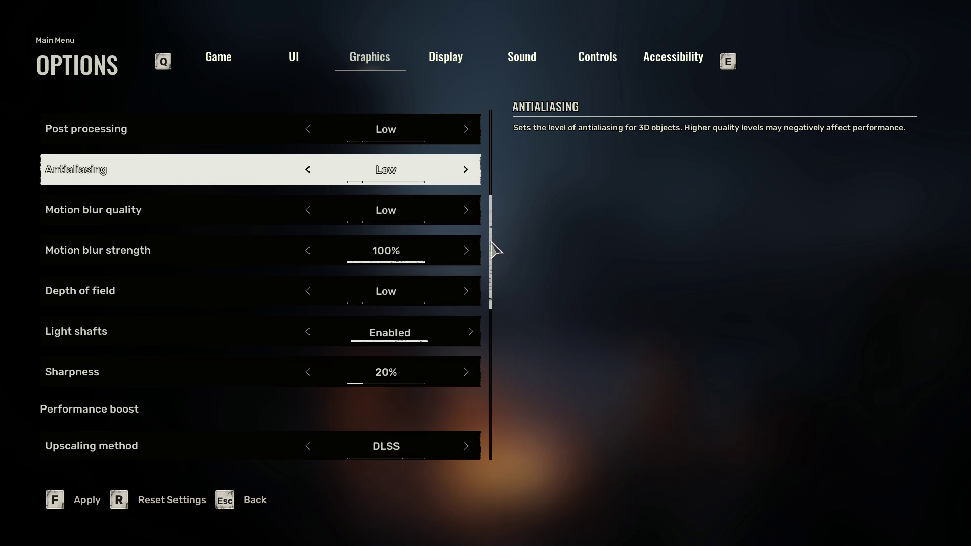
drag(494, 238, 502, 425)
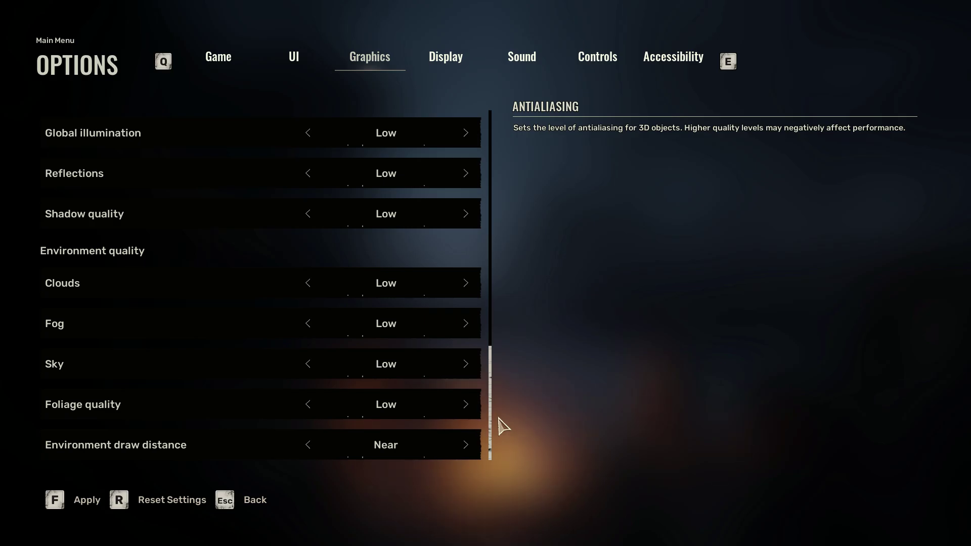
key(f)
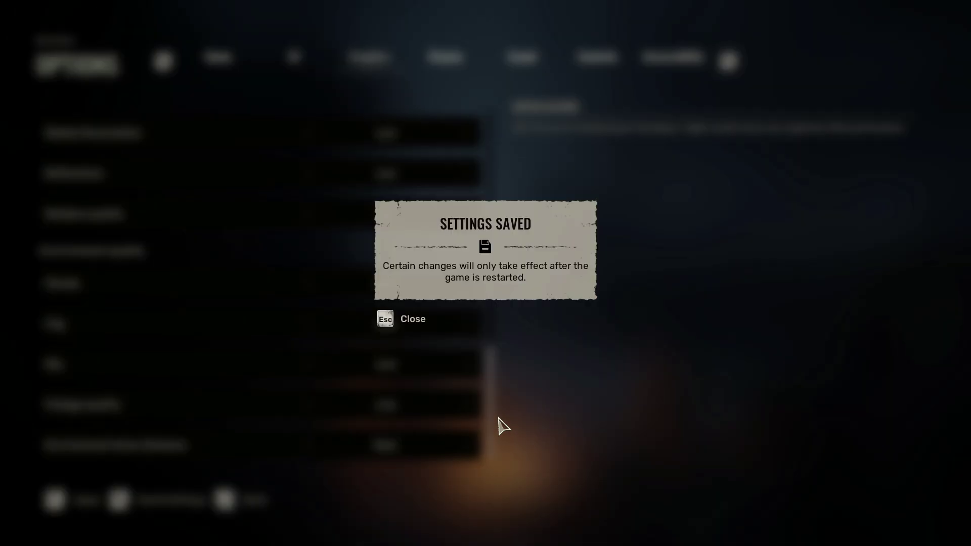
click(413, 319)
key(Escape)
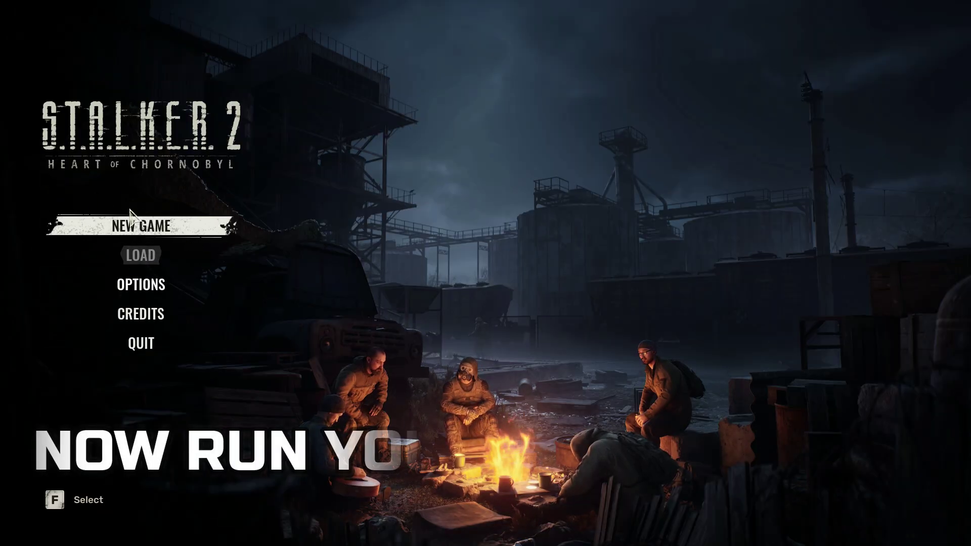